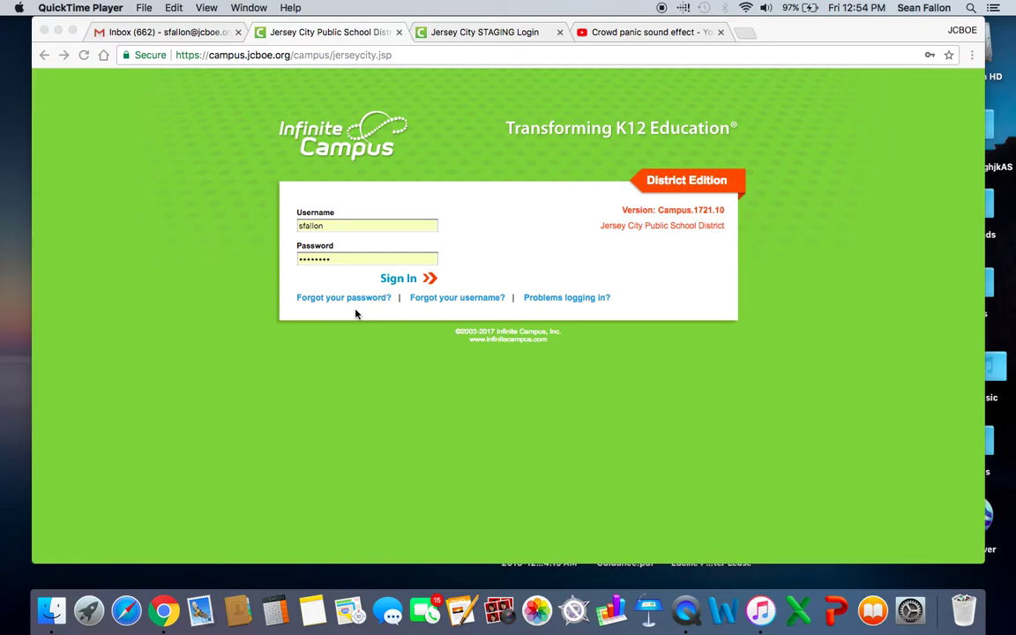
Play the "Crowd panic sound effect" video on YouTube and close its browser tab.
click(653, 32)
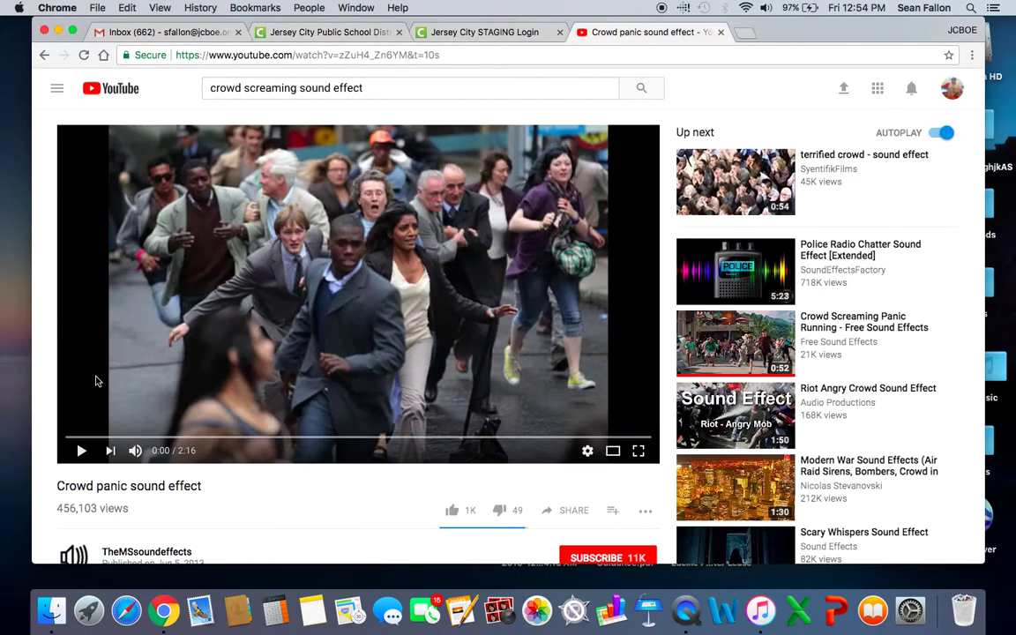
click(81, 452)
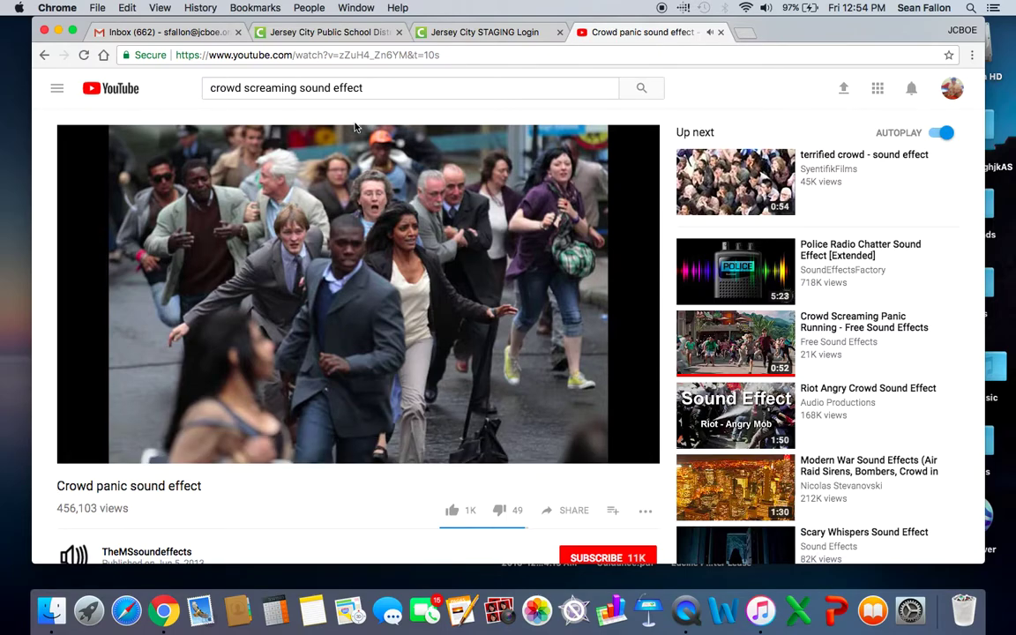
click(719, 32)
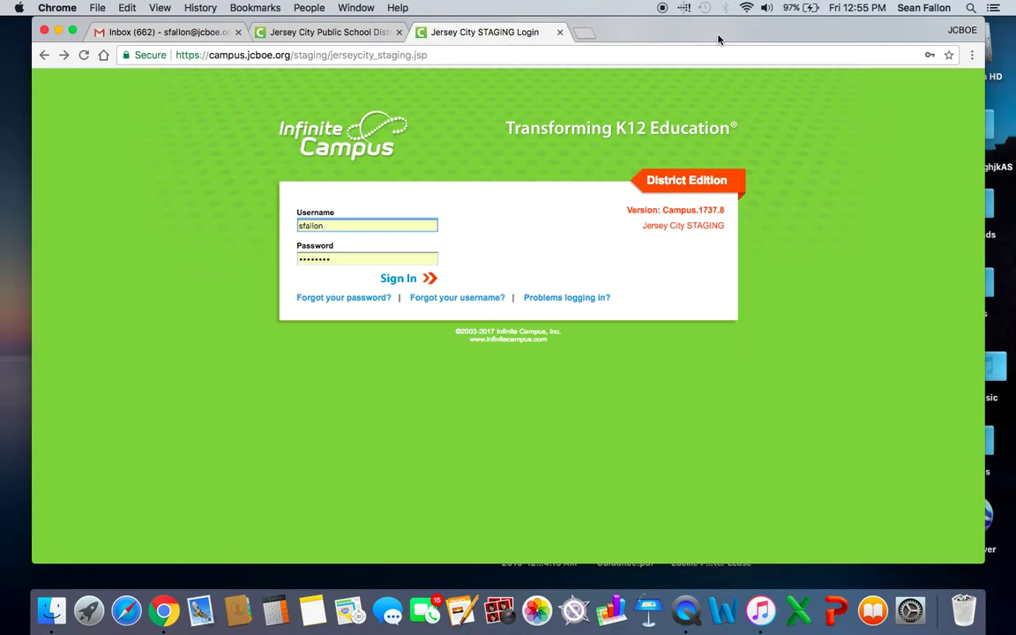
Sign in to the Jersey City Public School District site and look over the Message Center and its navigation list.
click(351, 36)
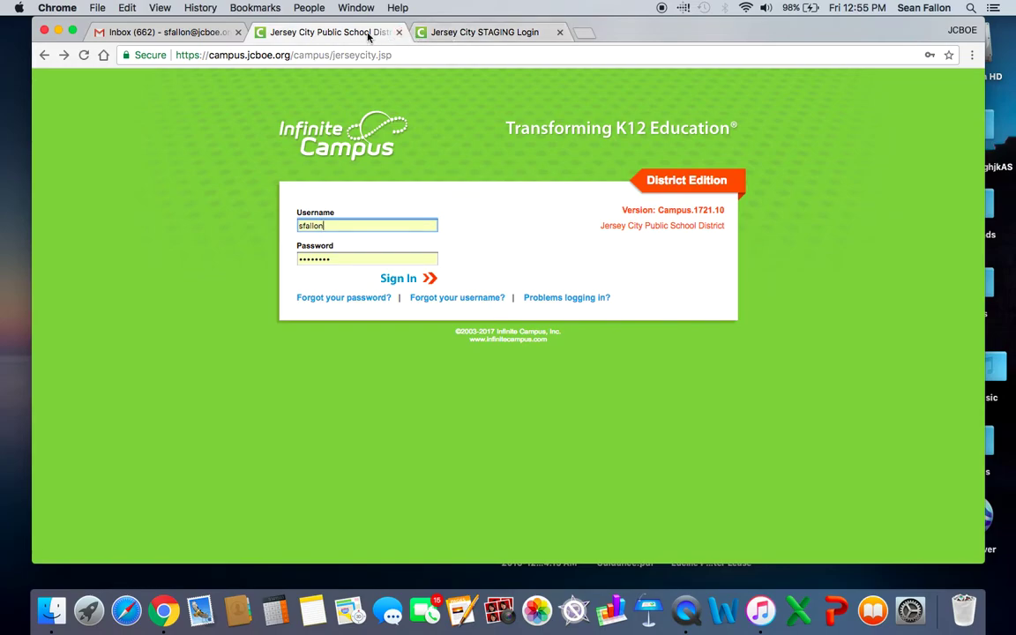
click(398, 279)
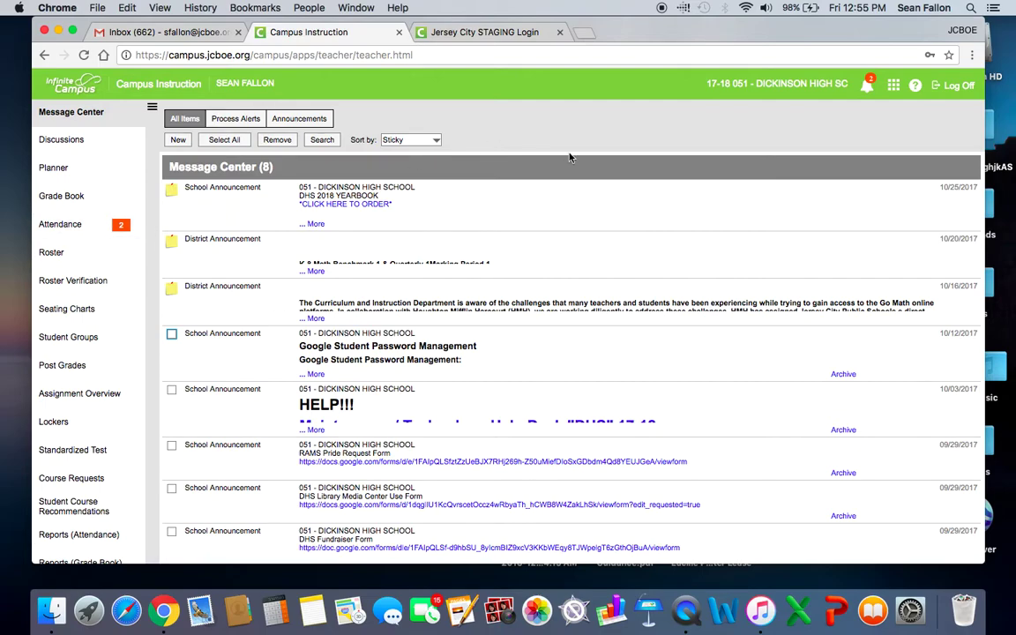
scroll(412, 252, down, 1)
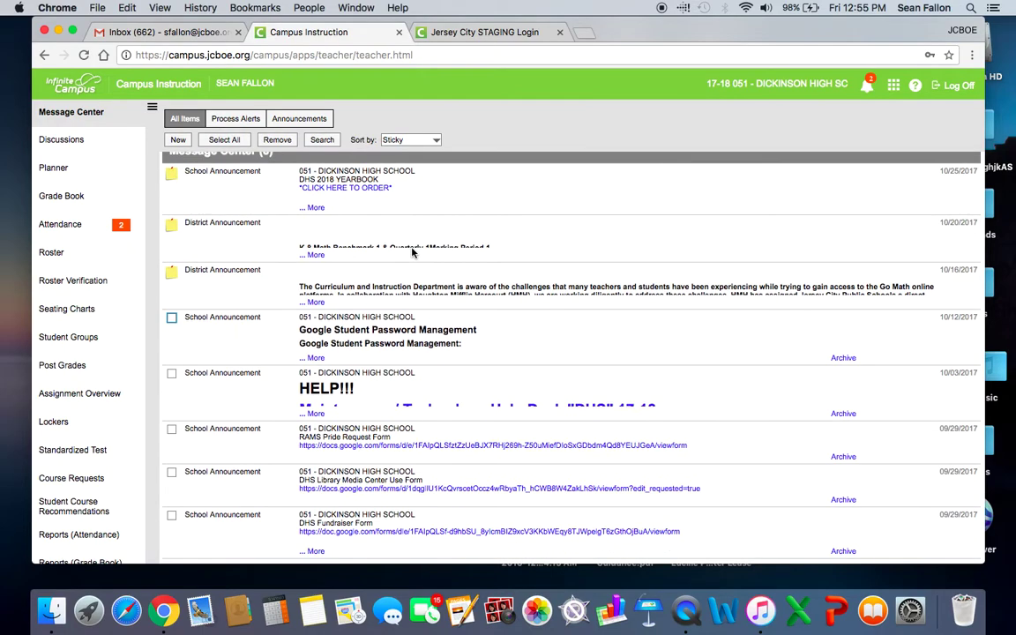
scroll(412, 252, up, 1)
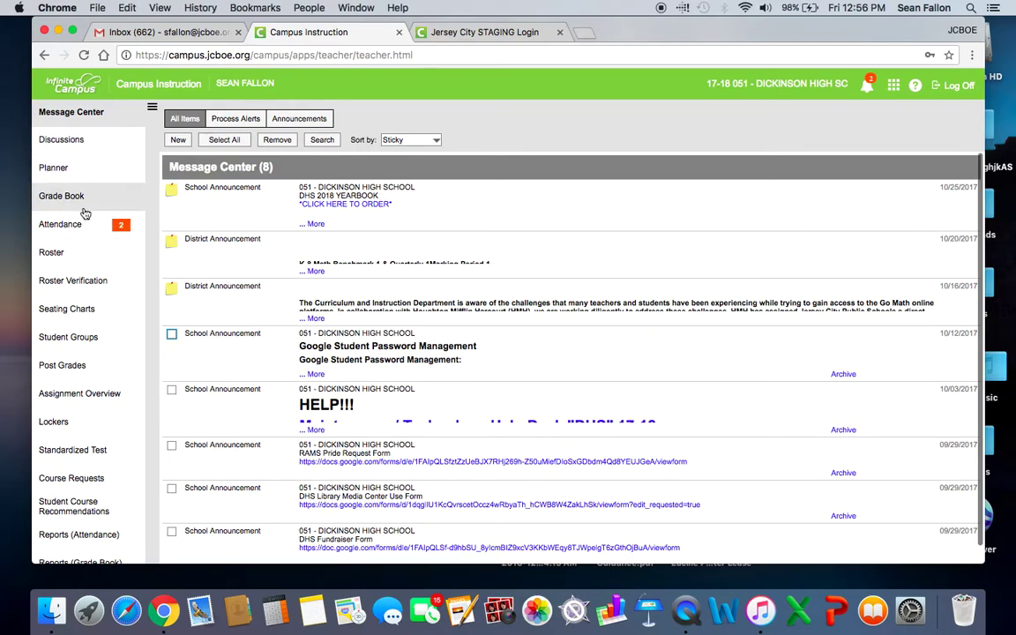
scroll(89, 298, down, 2)
scroll(88, 298, up, 2)
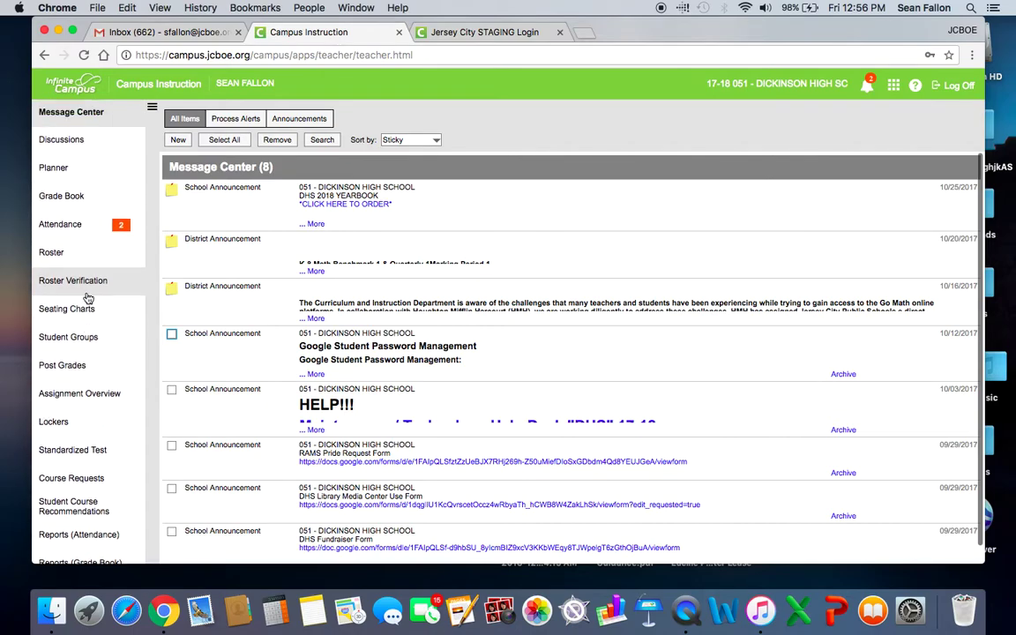
Sign in to the Jersey City STAGING site and look through the Instruction tools and the Control Center's section list.
click(472, 33)
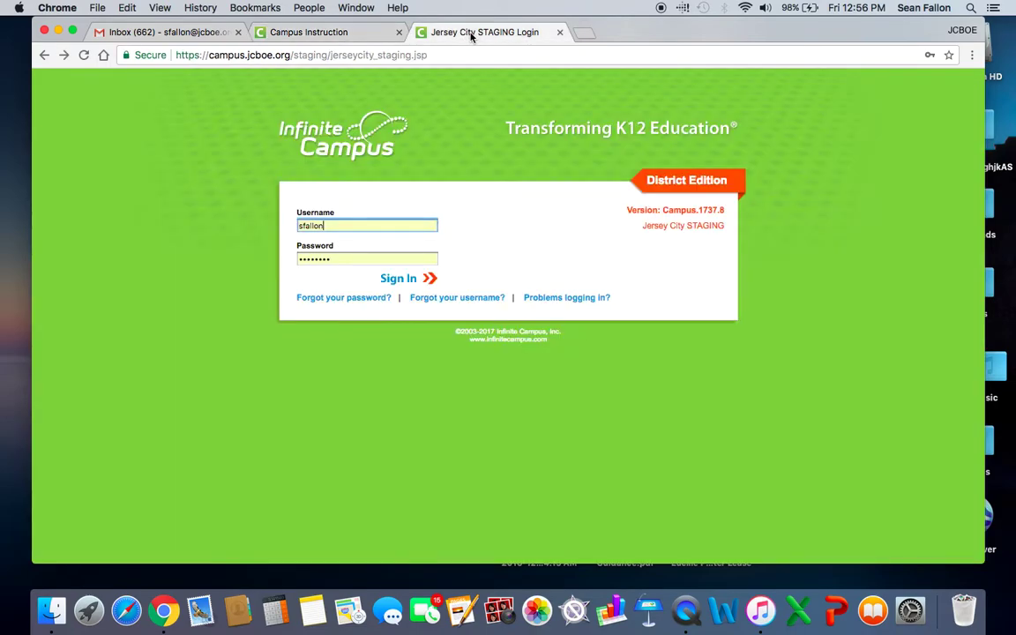
click(411, 280)
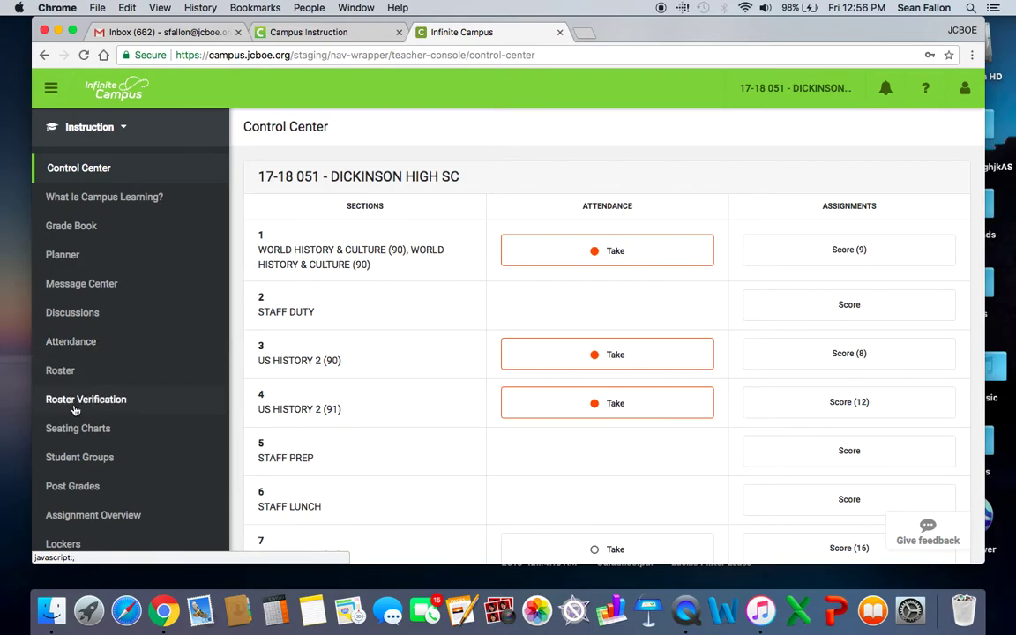
scroll(75, 410, down, 5)
scroll(75, 410, down, 2)
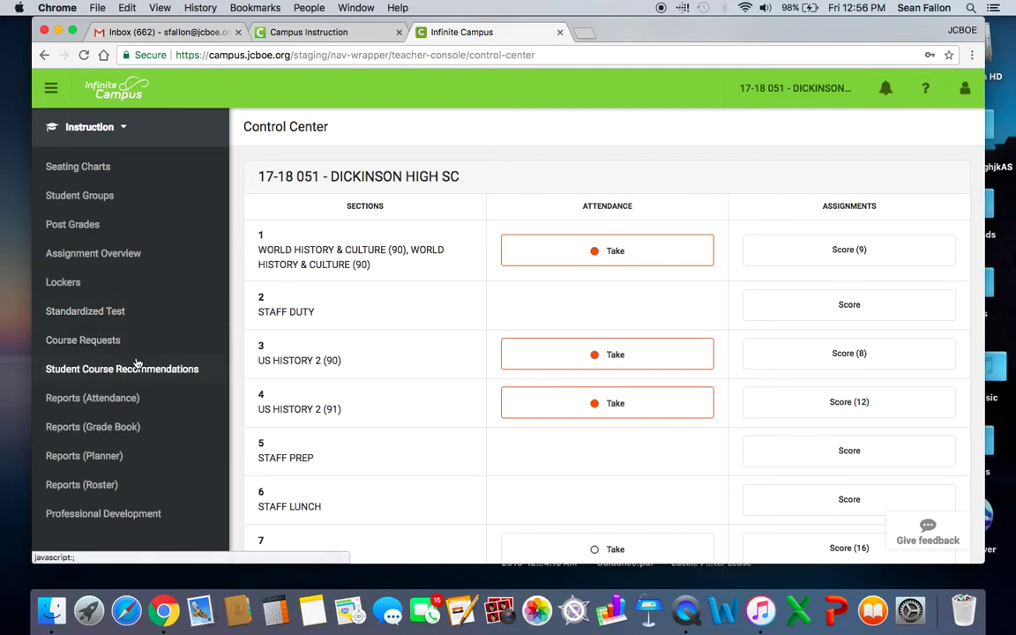
scroll(130, 410, up, 6)
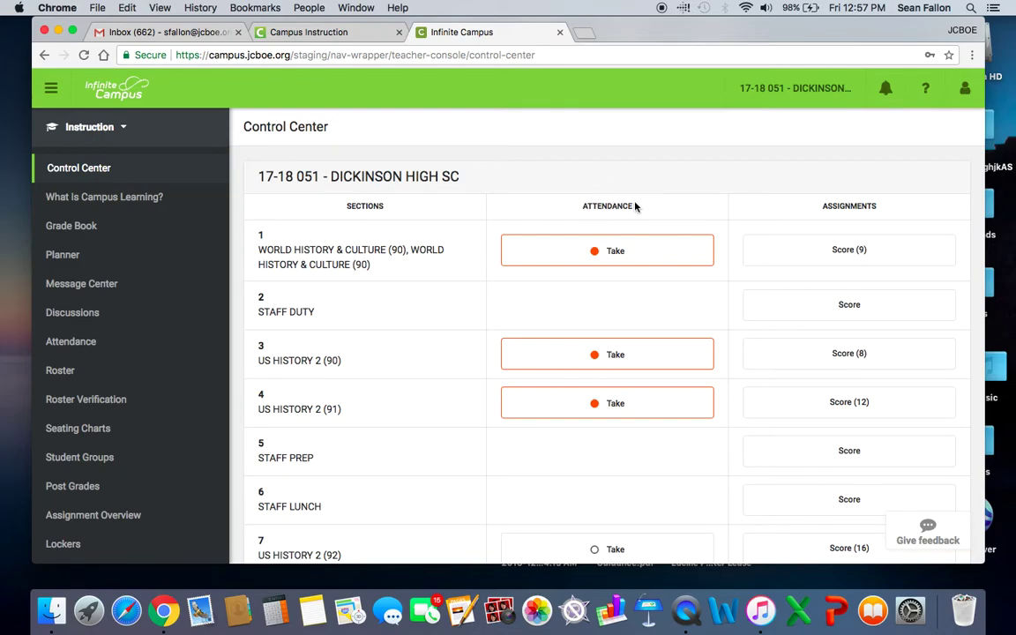
scroll(615, 190, down, 1)
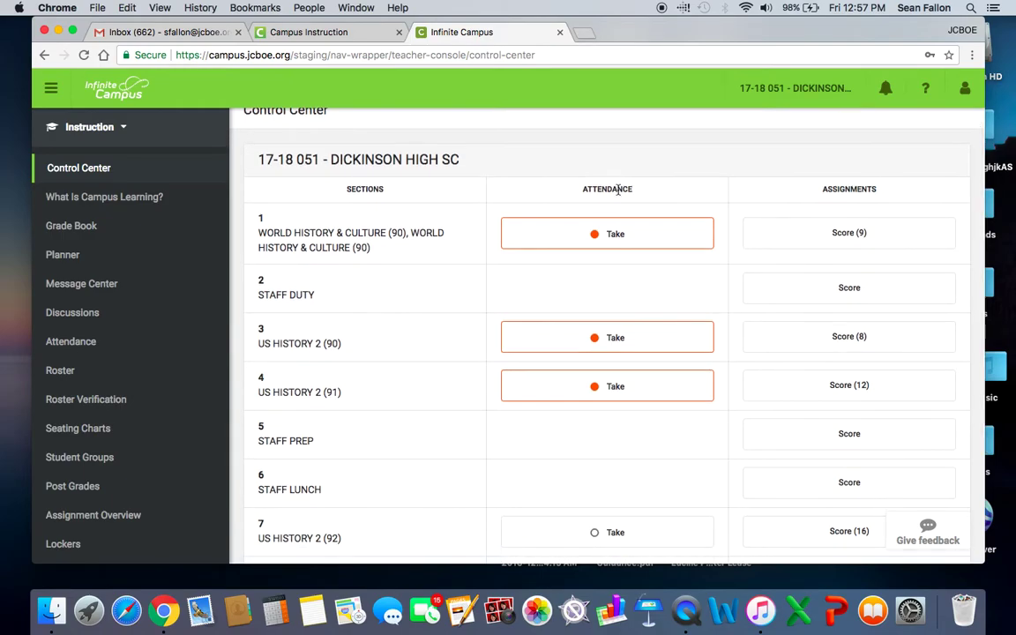
scroll(612, 170, up, 1)
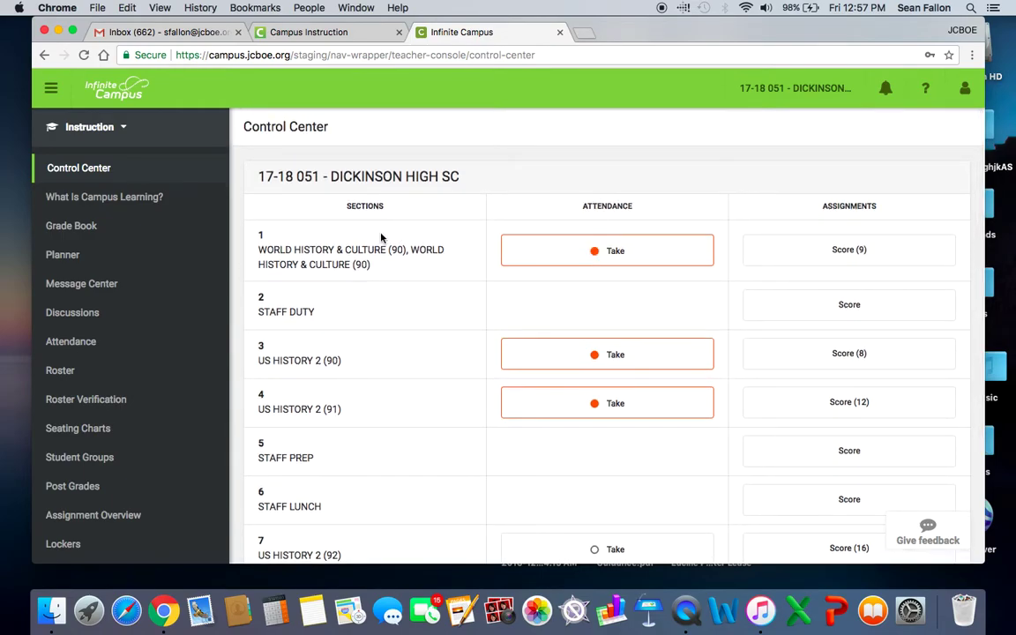
Take period 1 World History & Culture attendance from the Control Center, saving all students as present, and close the roster.
click(605, 256)
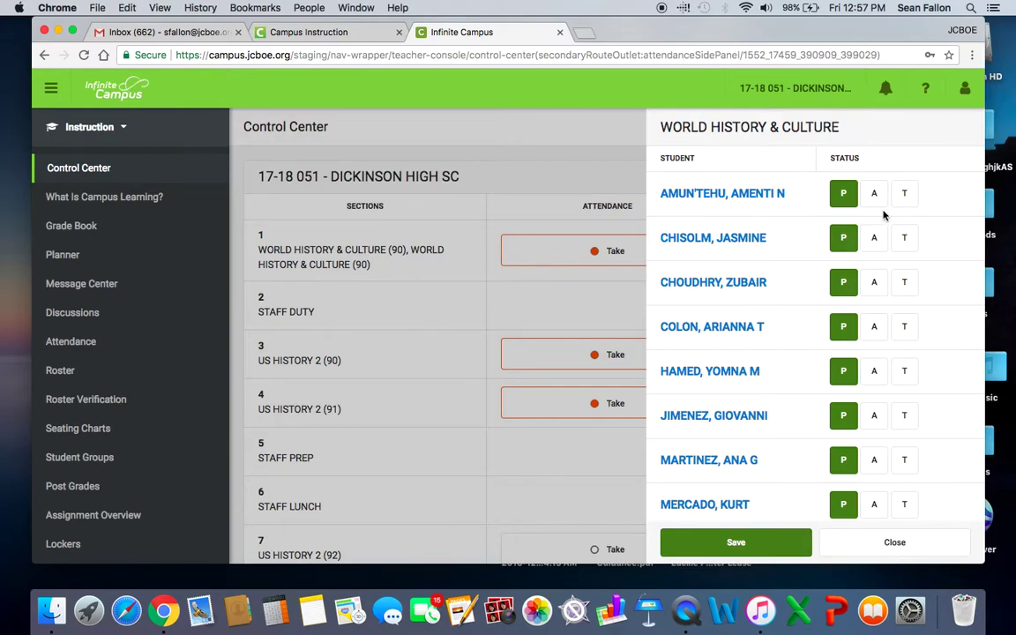
scroll(882, 215, down, 1)
scroll(883, 214, down, 20)
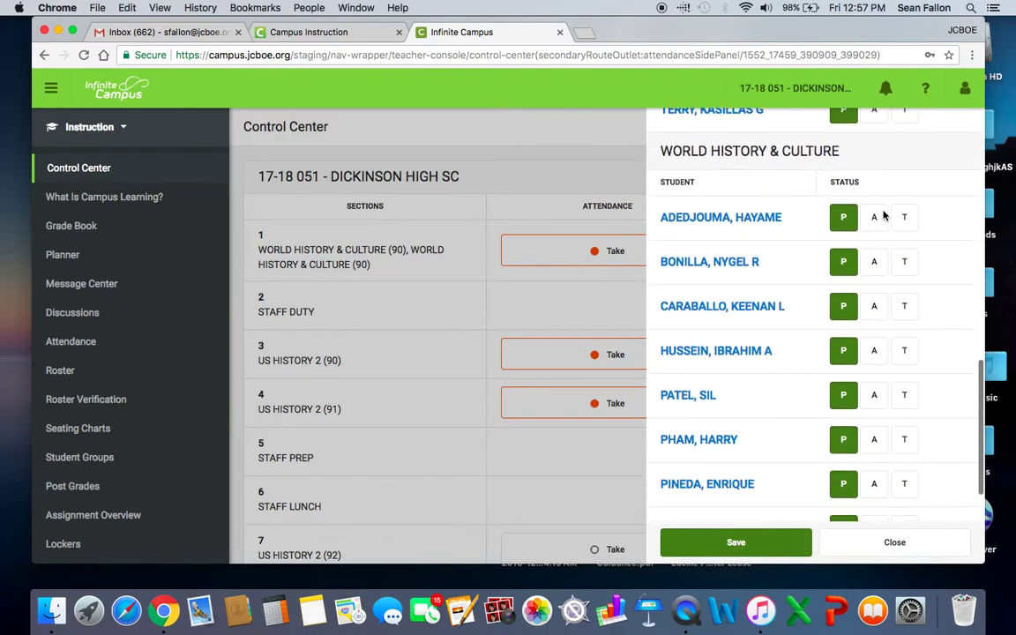
scroll(885, 215, up, 20)
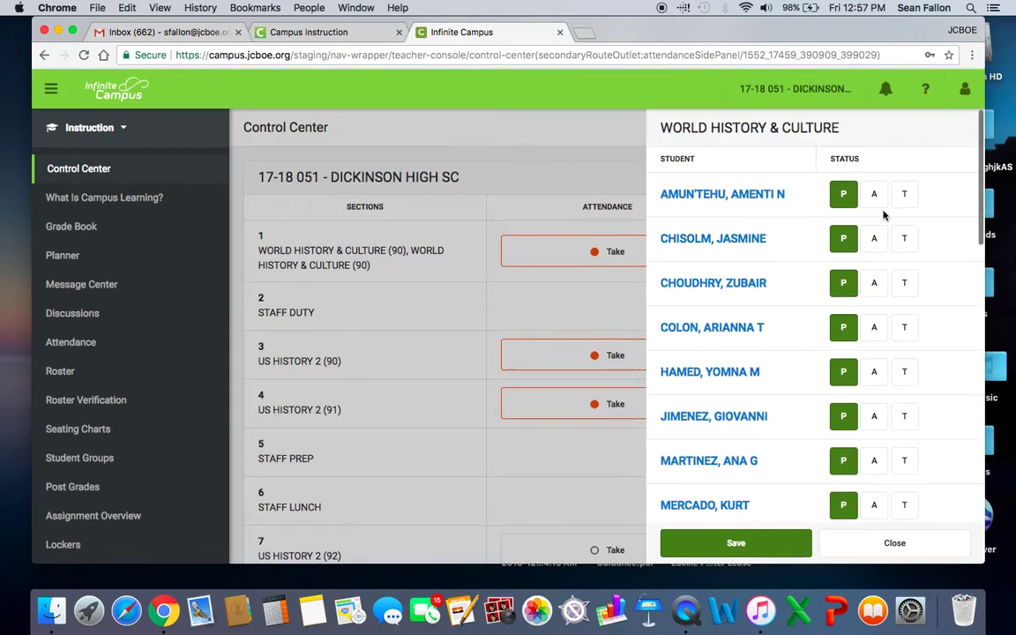
click(725, 543)
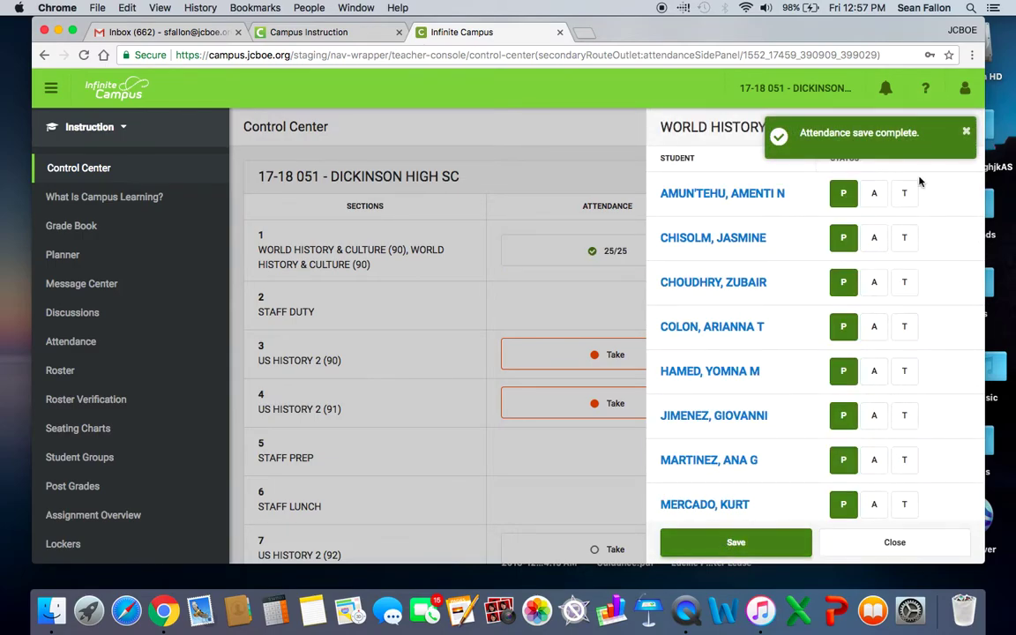
click(966, 132)
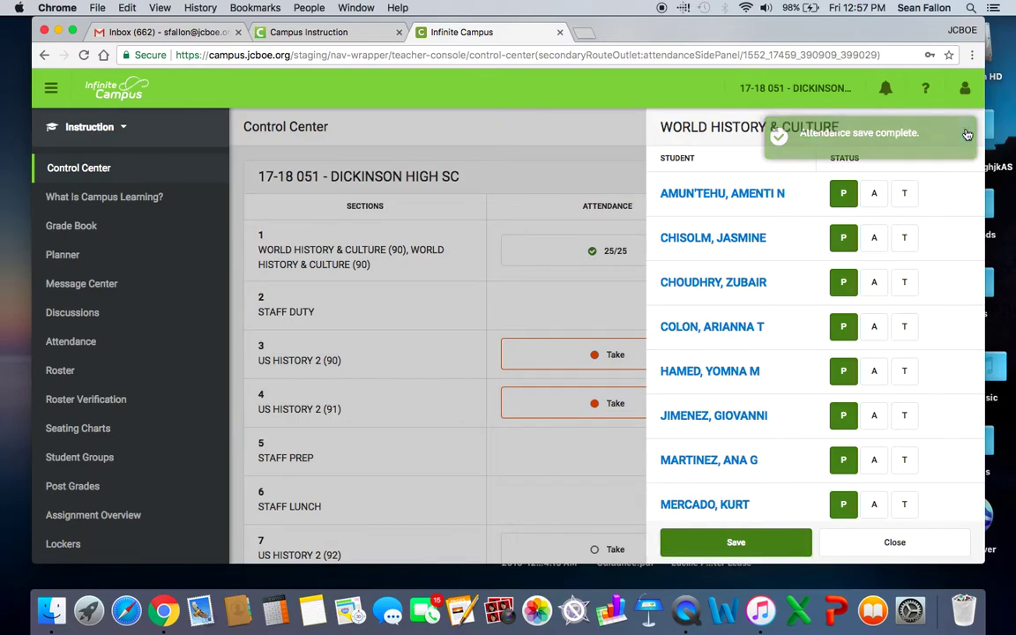
click(890, 541)
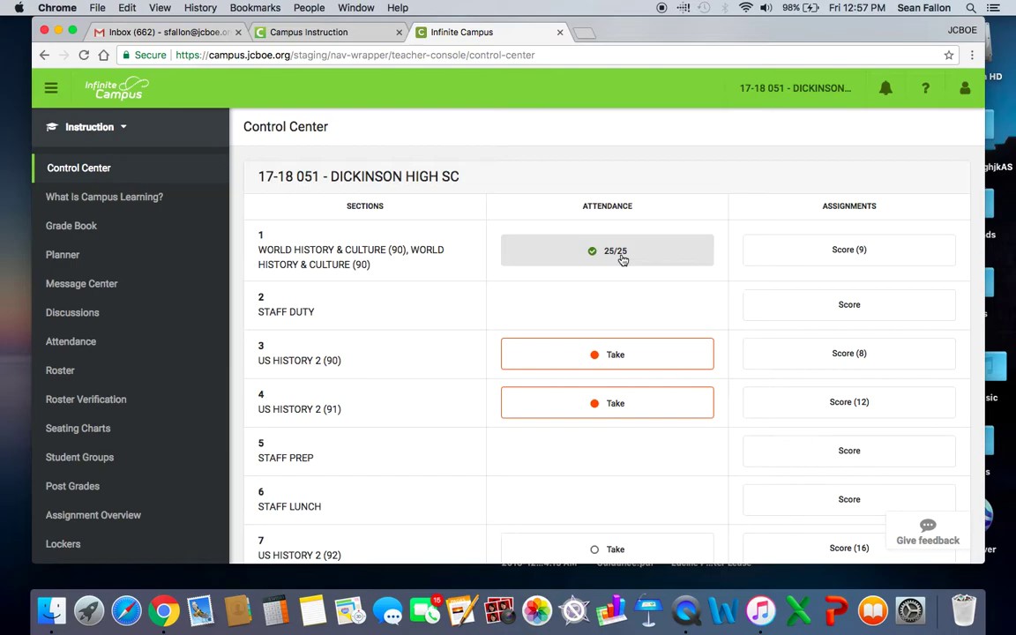
Examine the remaining Control Center sections and the Period 7 roster on the full Attendance page, and return to the Control Center.
scroll(599, 269, down, 3)
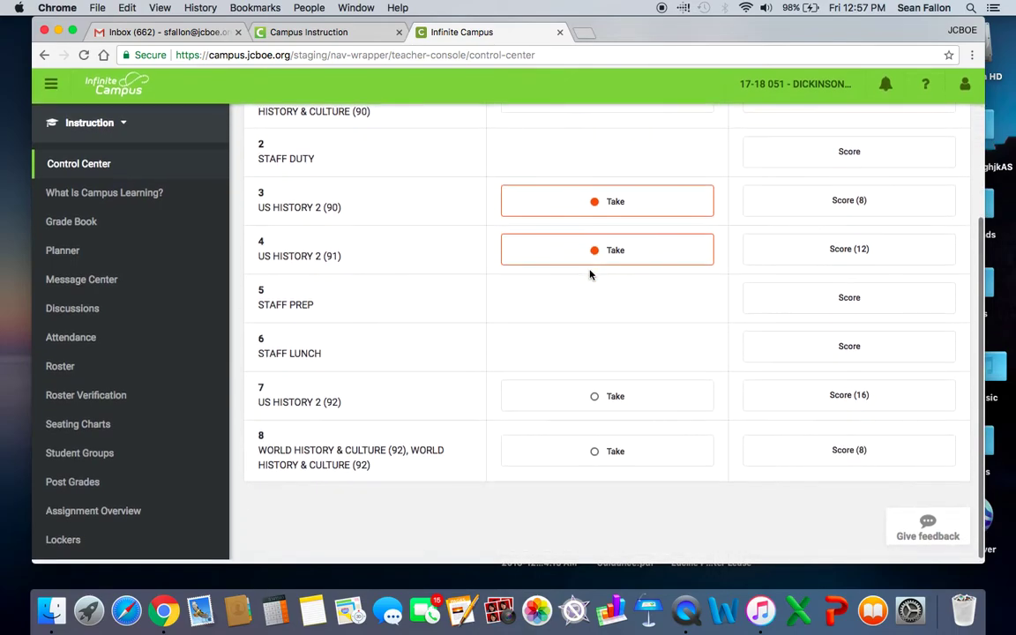
scroll(590, 274, up, 4)
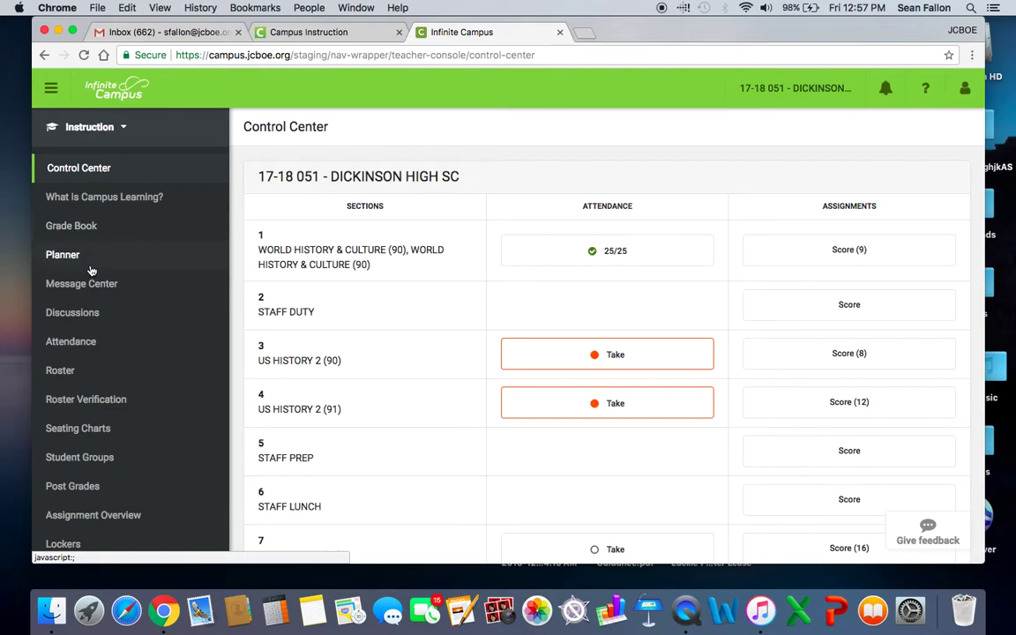
click(82, 345)
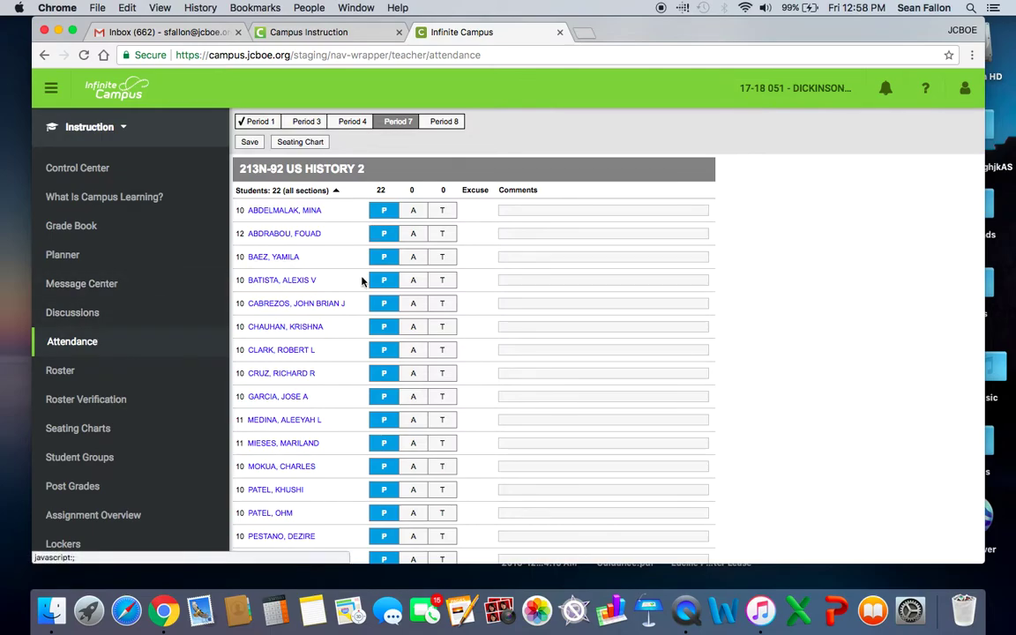
scroll(373, 223, down, 5)
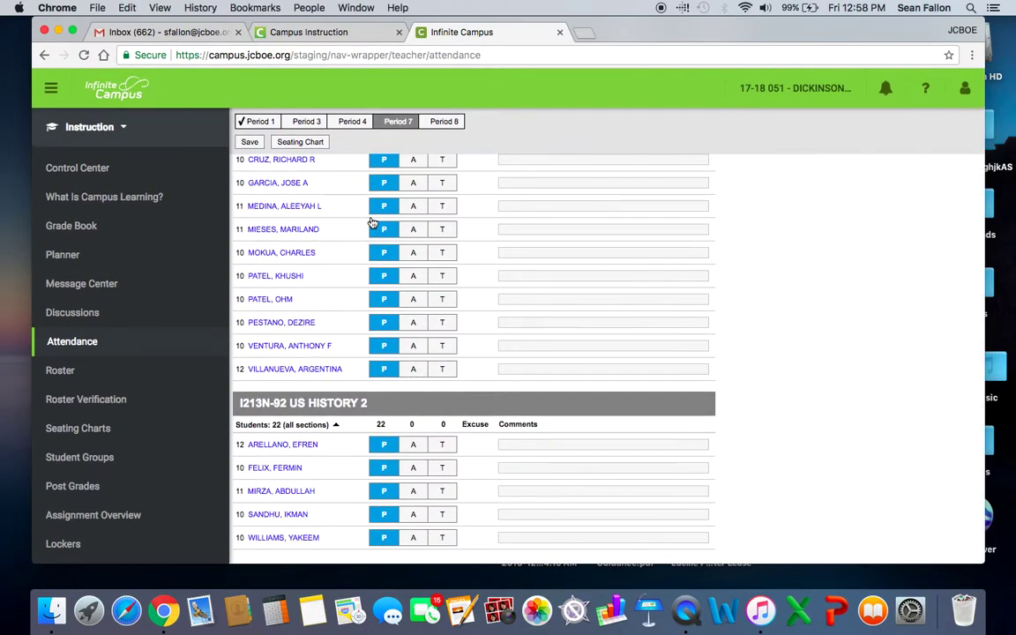
scroll(373, 223, up, 5)
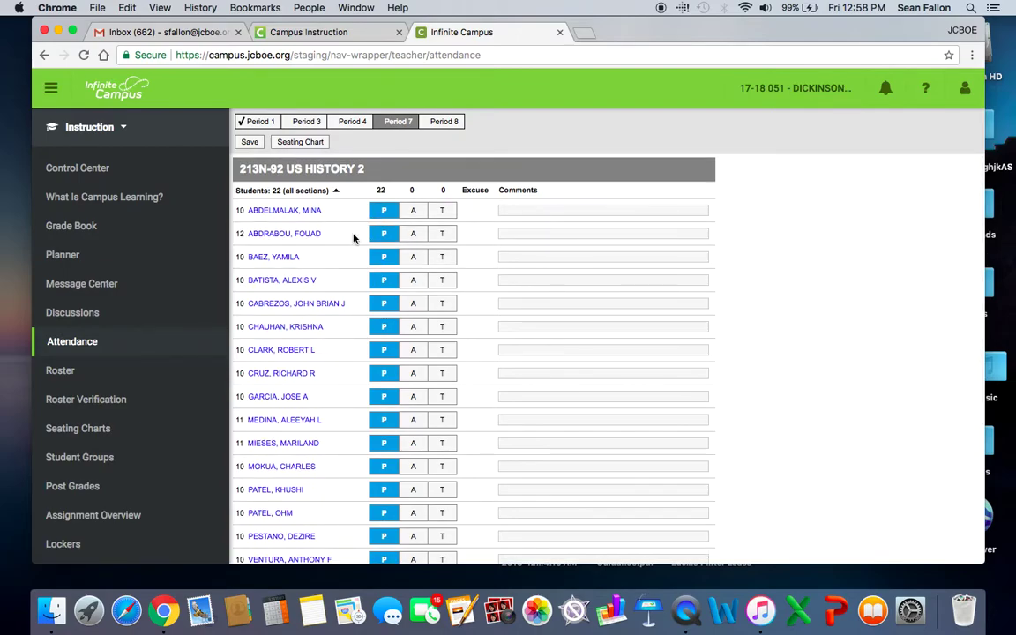
click(89, 175)
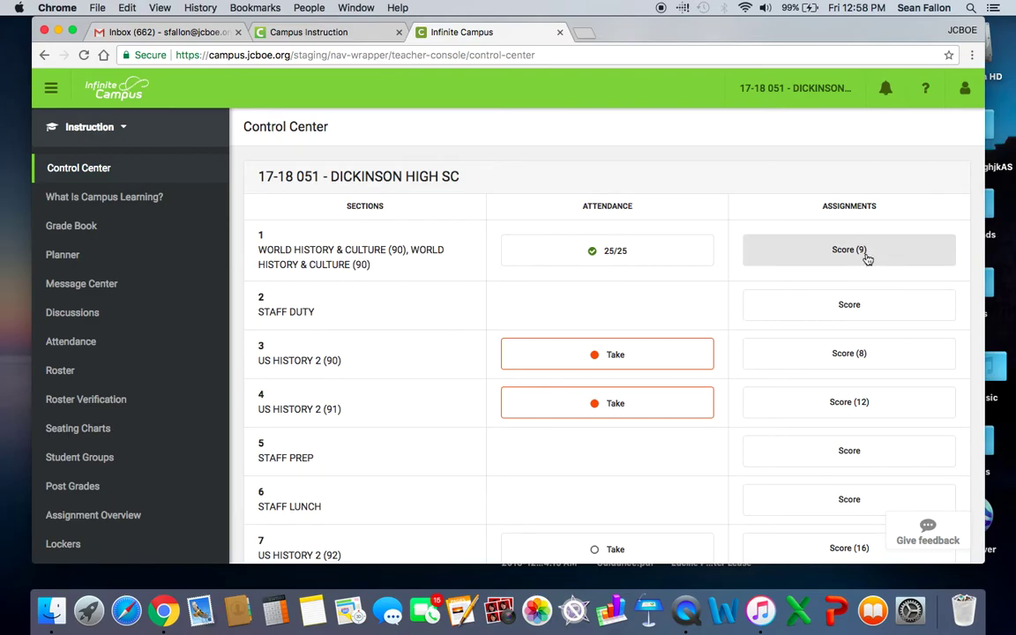
In the old Campus Instruction site's Grade Book, view the blank new-assignment form and switch the section to 1) I214N-90 World History & Culture.
click(313, 32)
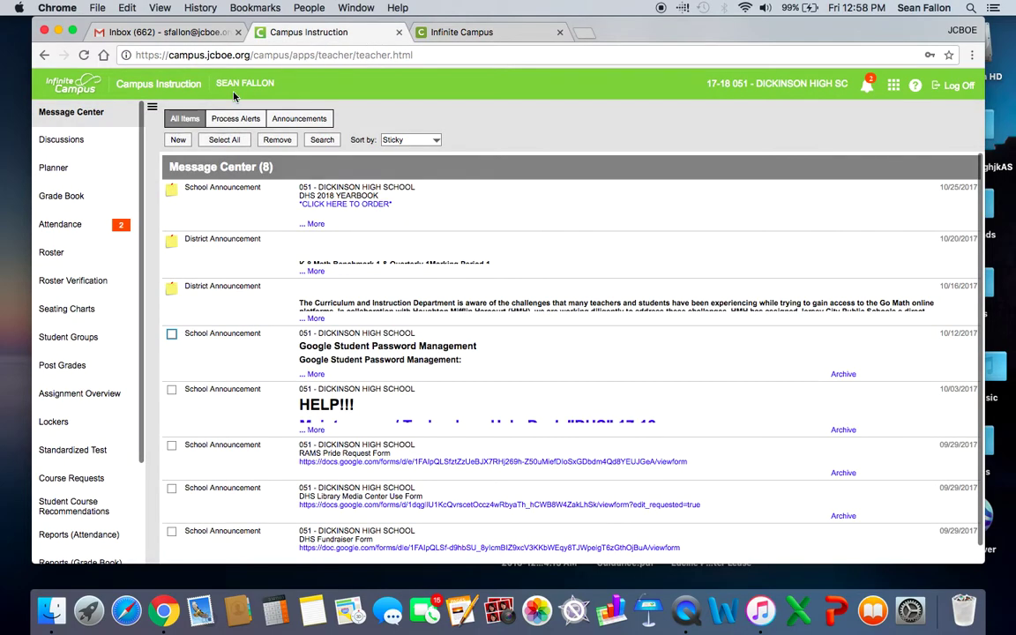
click(62, 196)
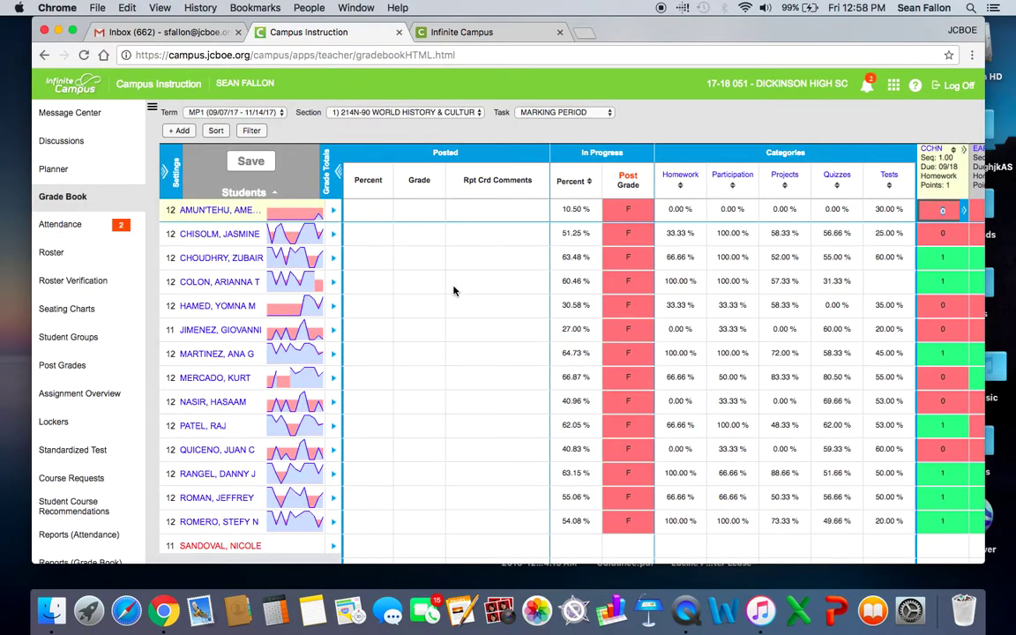
click(189, 132)
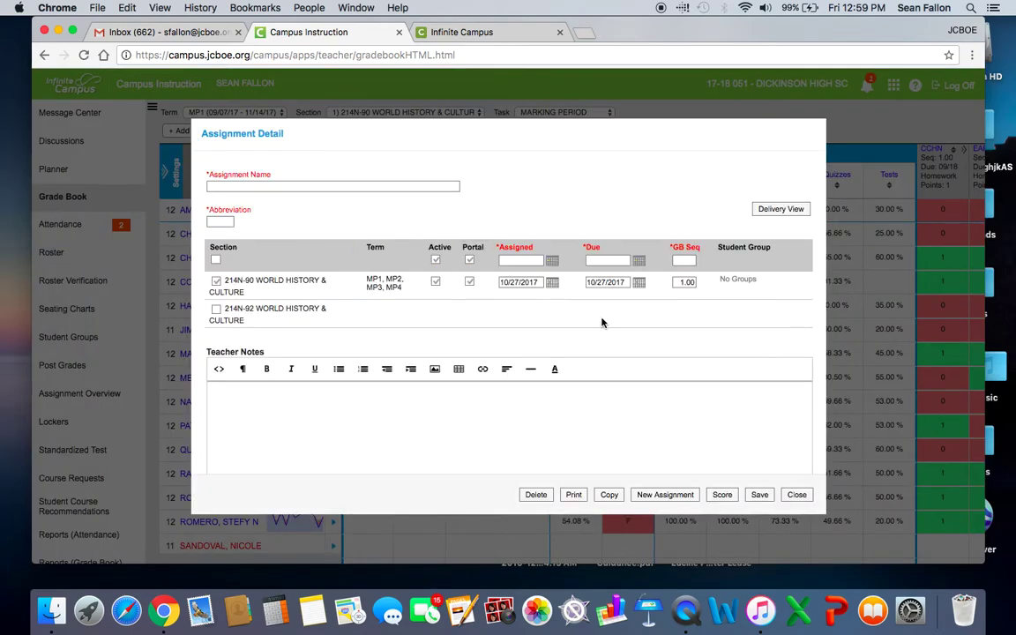
click(796, 495)
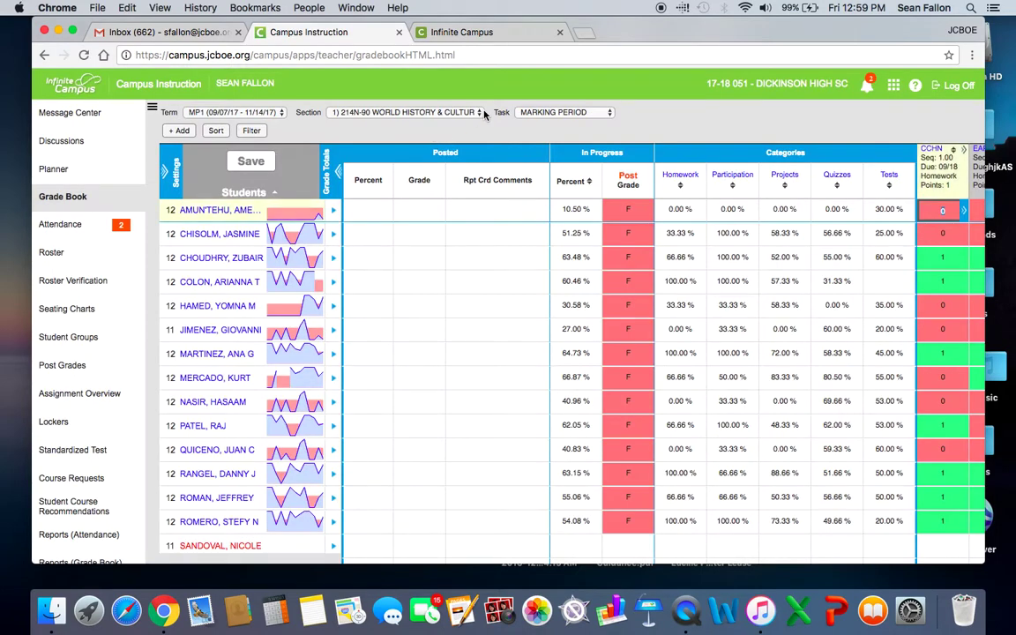
click(482, 112)
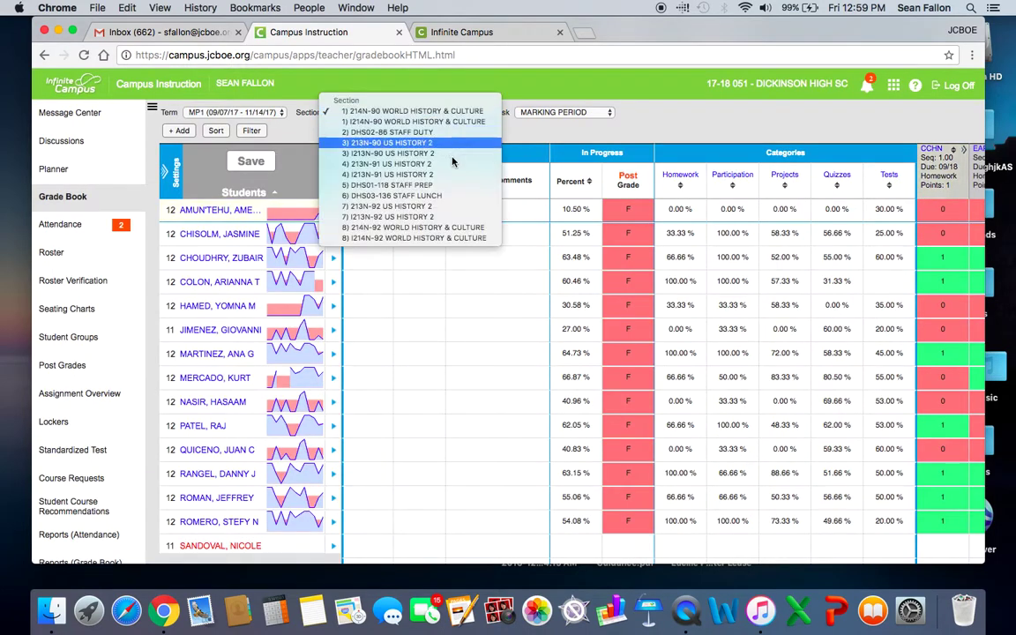
click(406, 121)
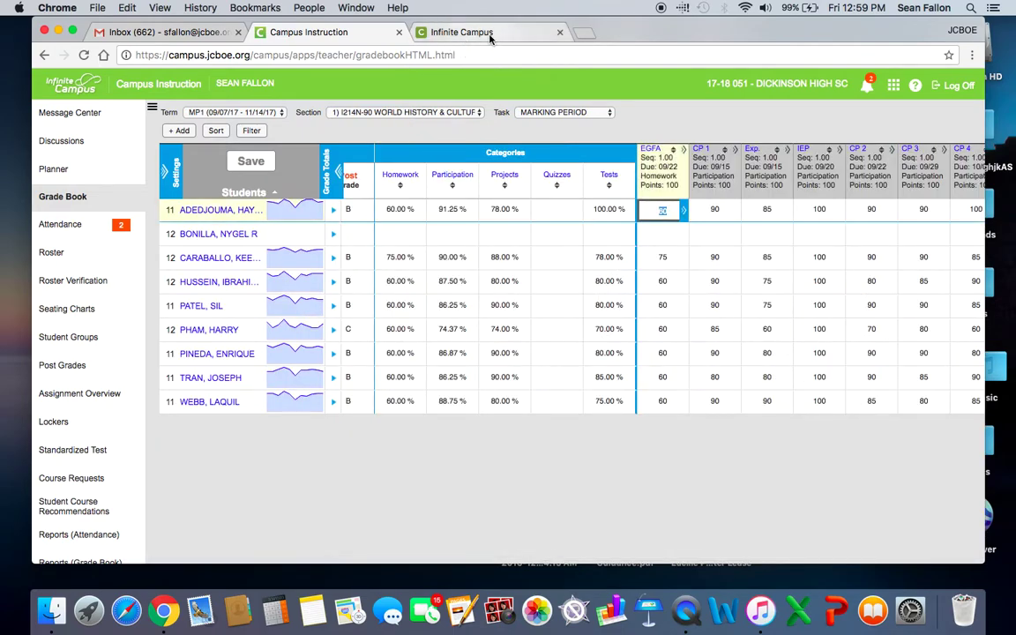
Return to the staging Control Center and examine the unscored assignments for period 1 World History & Culture.
click(437, 32)
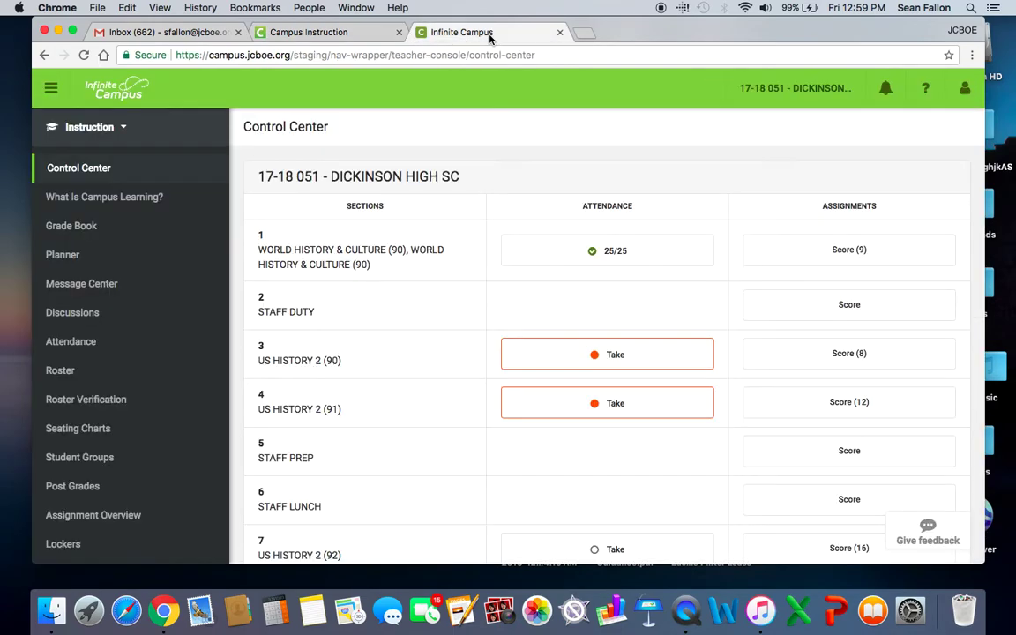
click(853, 255)
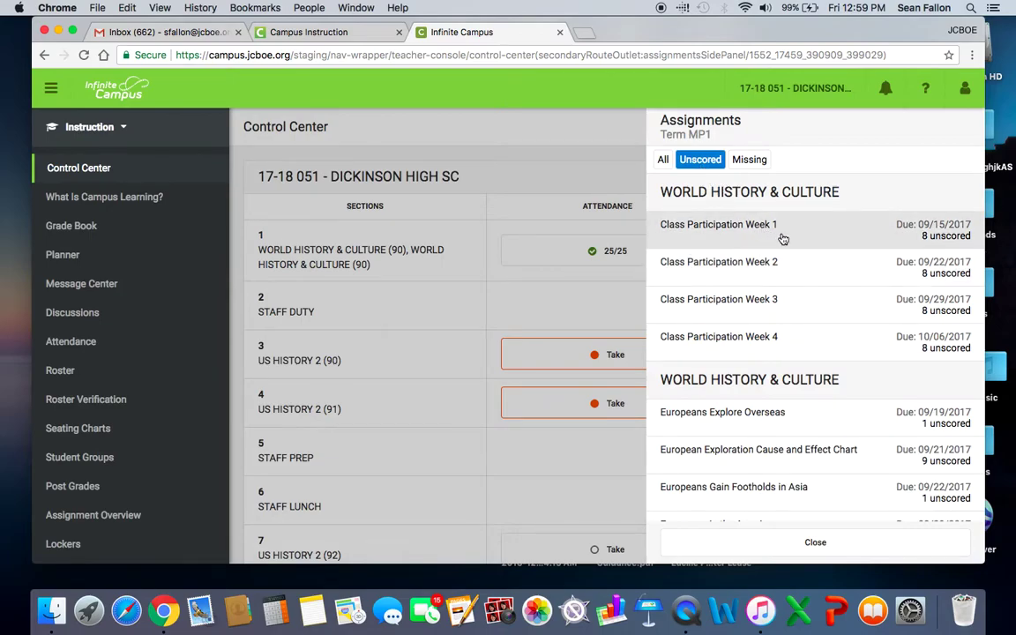
scroll(782, 239, down, 2)
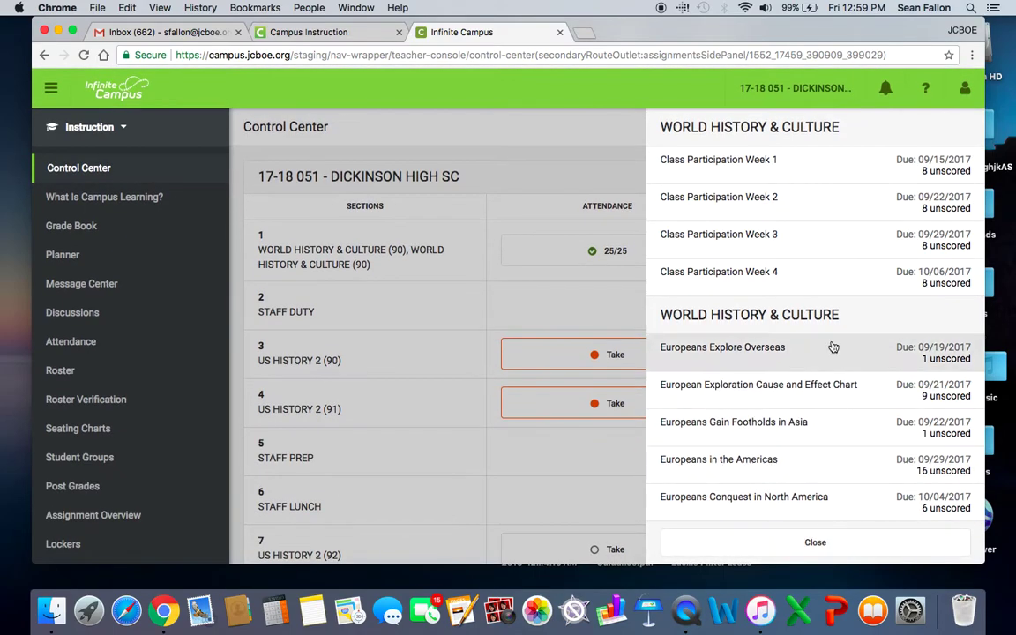
Examine the period 1 World History & Culture assignments under the All, Missing and Unscored filters, and close the list.
scroll(833, 346, up, 2)
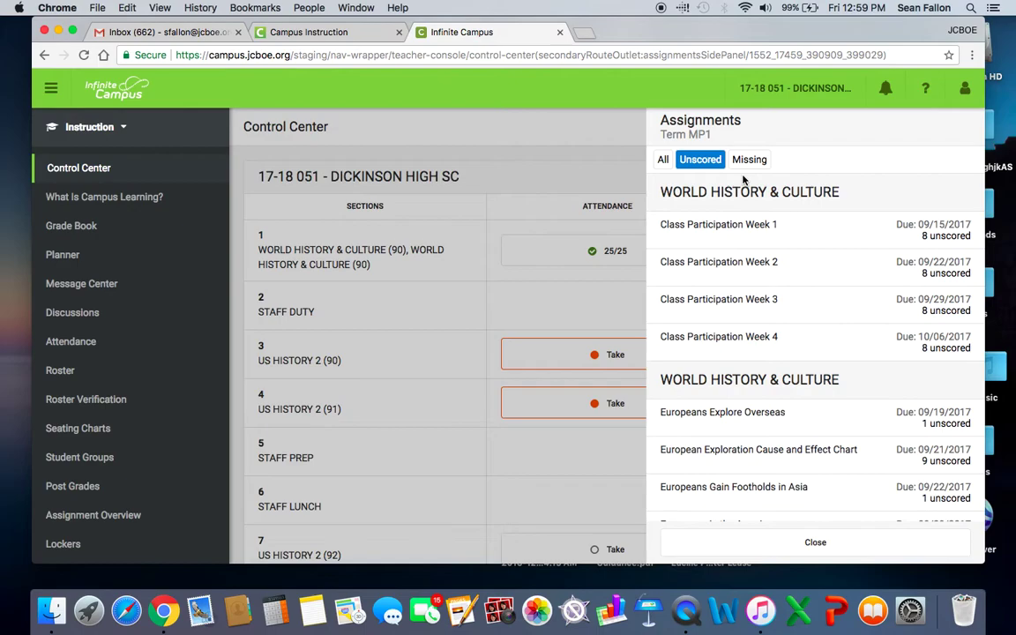
click(663, 160)
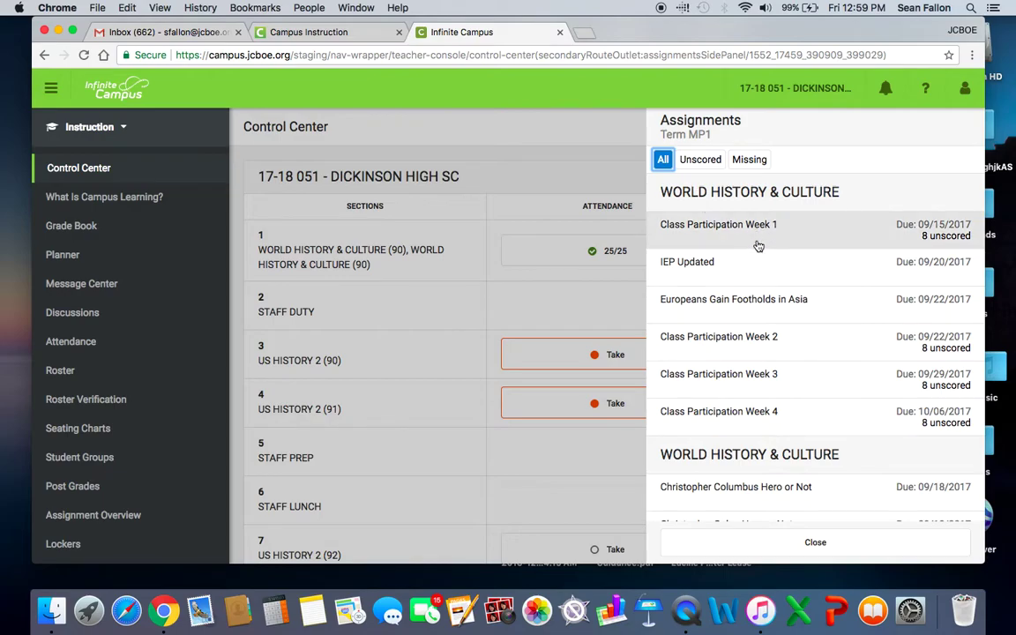
scroll(756, 245, down, 2)
scroll(758, 245, up, 2)
click(749, 160)
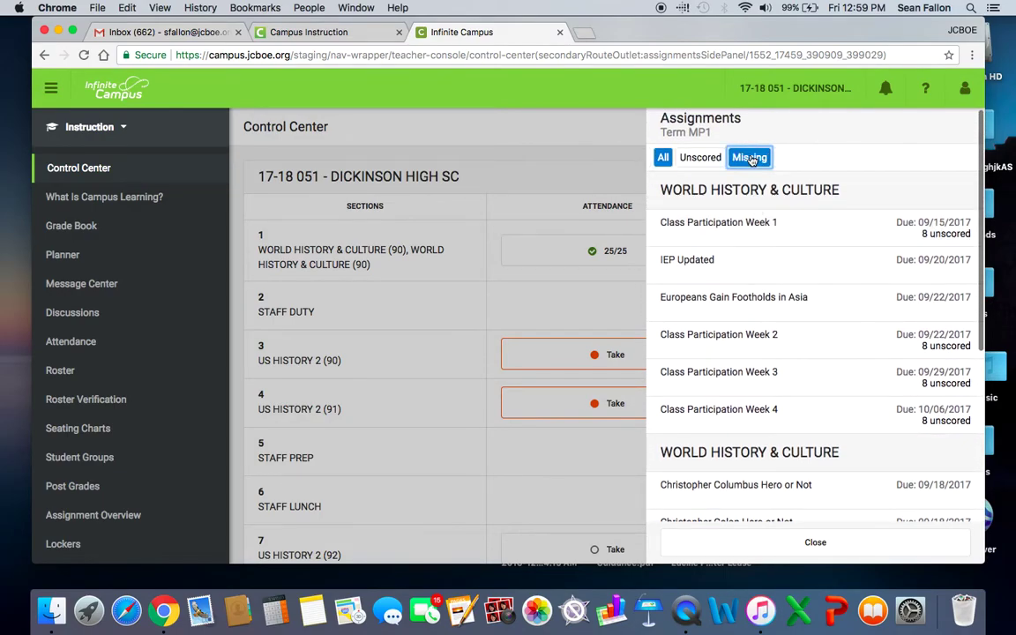
click(700, 160)
scroll(817, 264, down, 2)
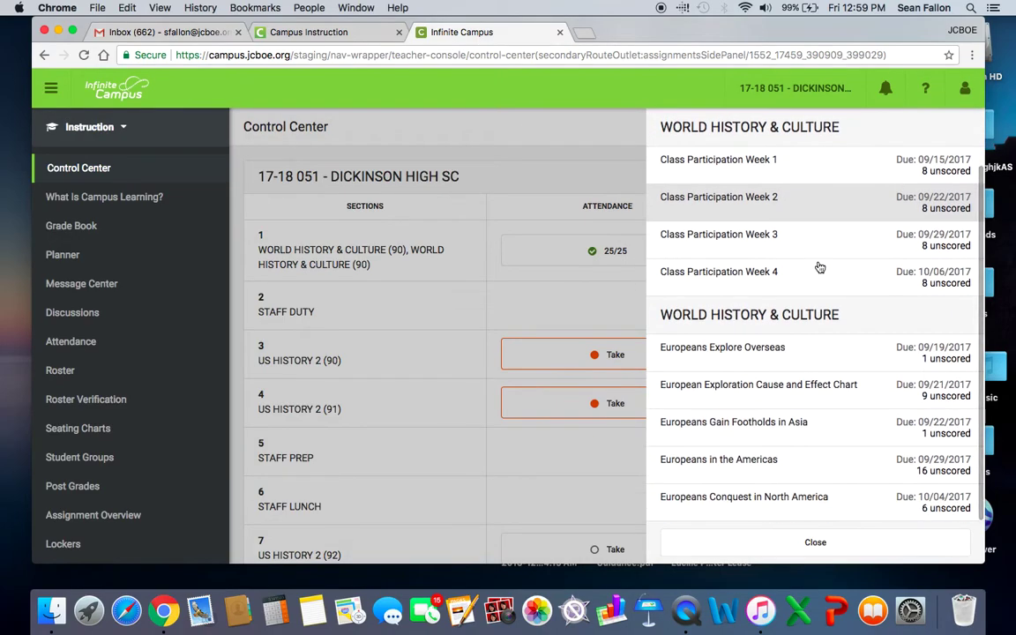
click(820, 541)
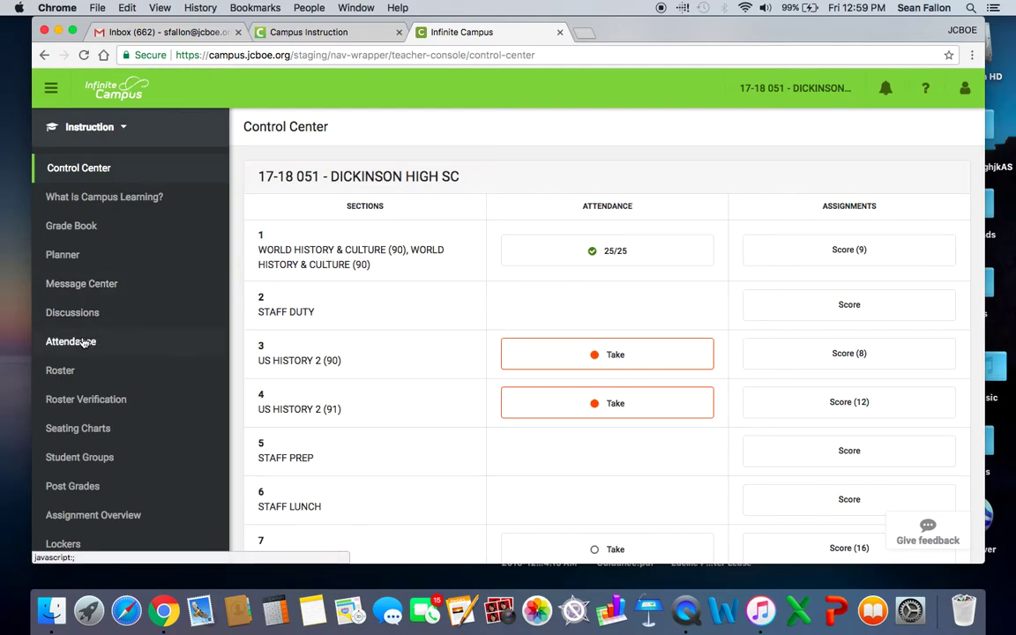
View the staging Grade Book's blank new-assignment form, revisit the Control Center, and return to the Grade Book.
click(72, 227)
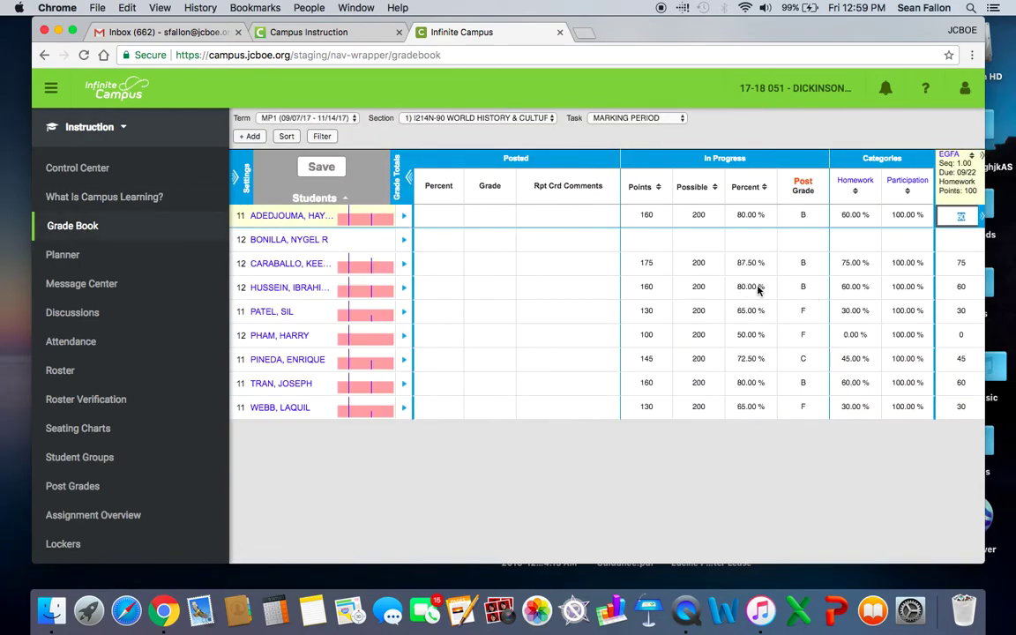
click(250, 136)
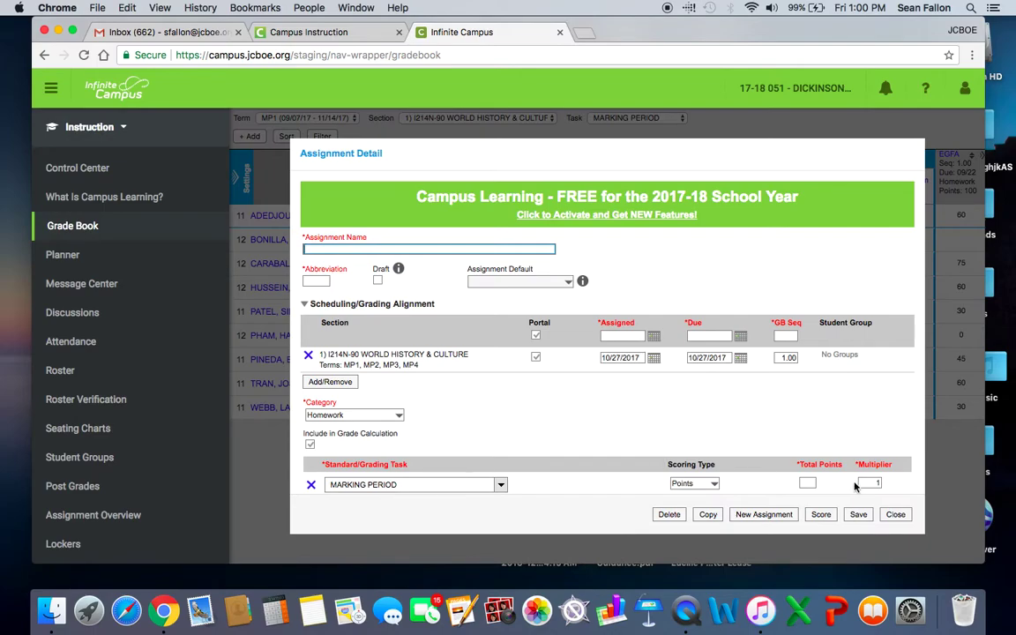
click(894, 514)
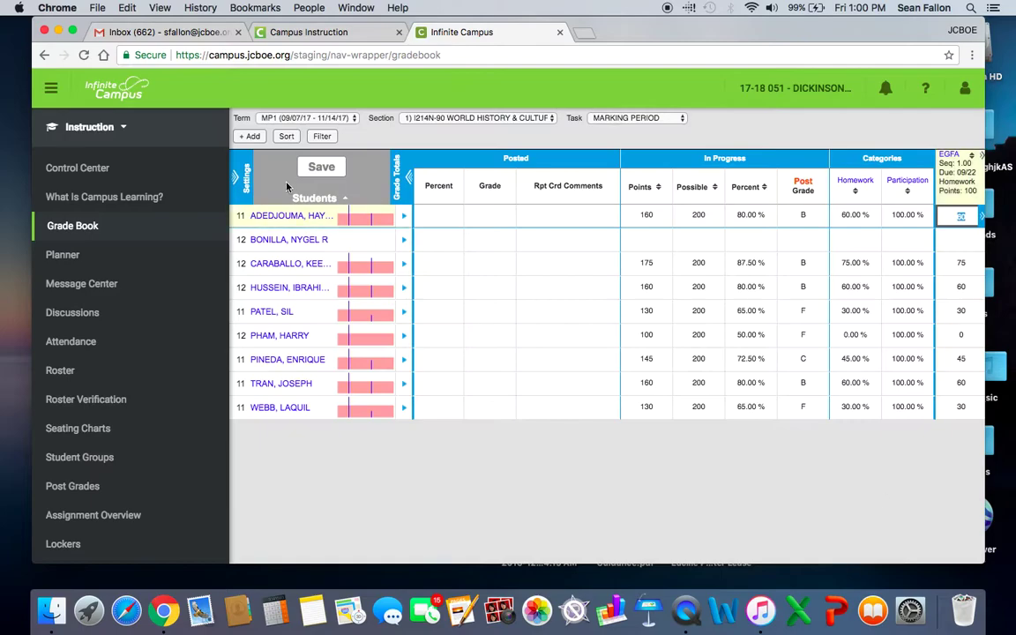
click(104, 168)
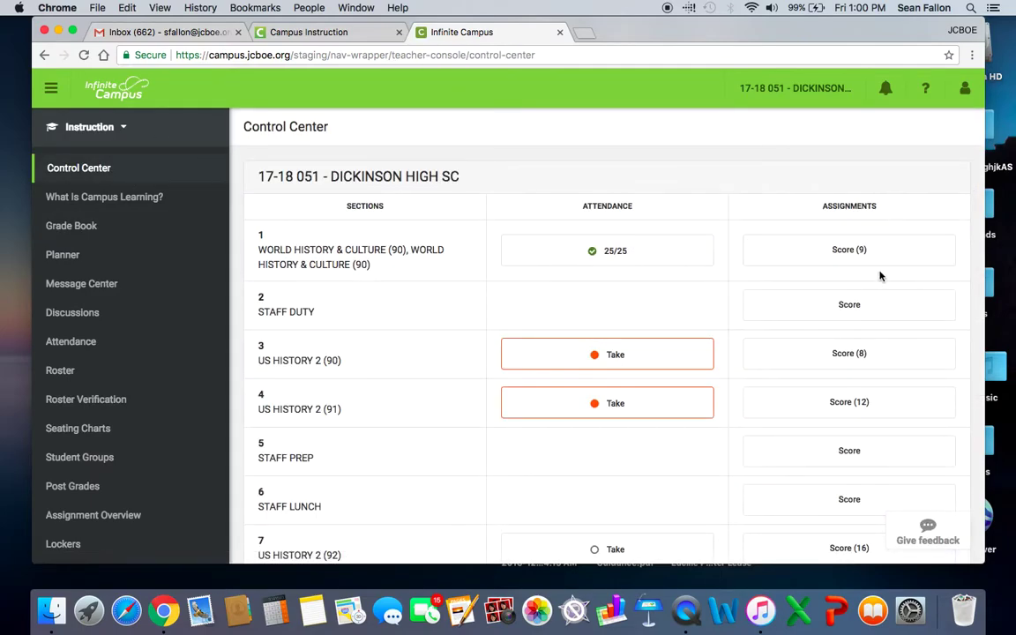
click(89, 231)
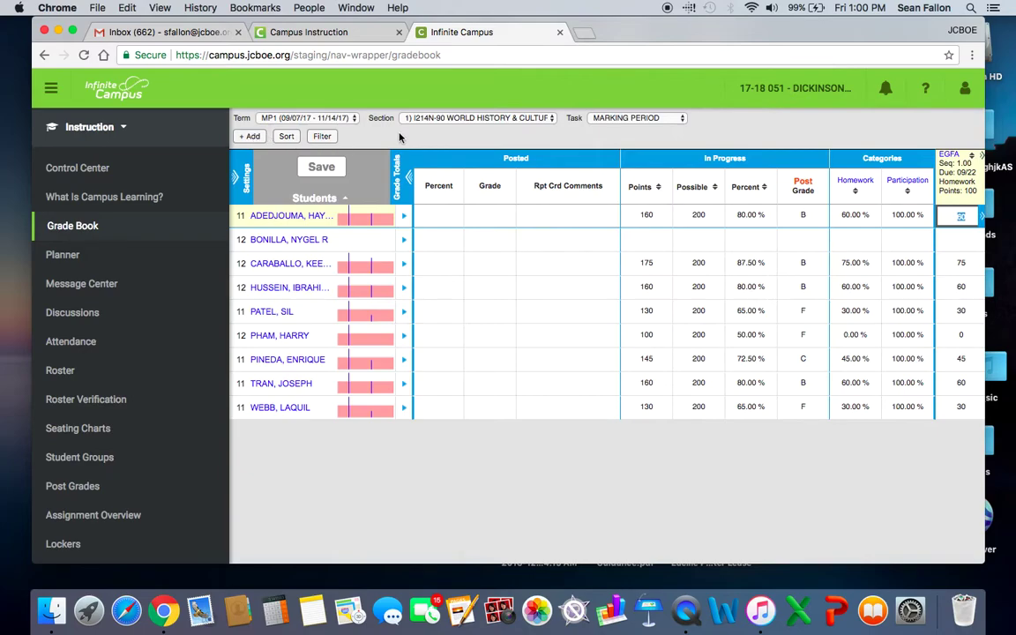
In the old Campus Instruction site, select all sections on the new-assignment form and discard it without saving.
click(348, 35)
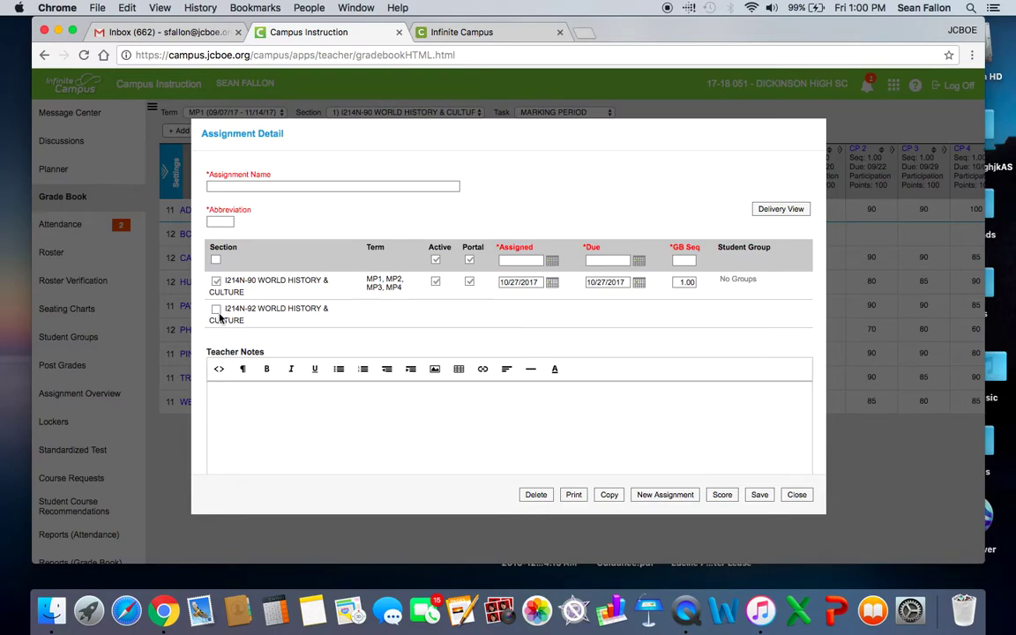
click(215, 259)
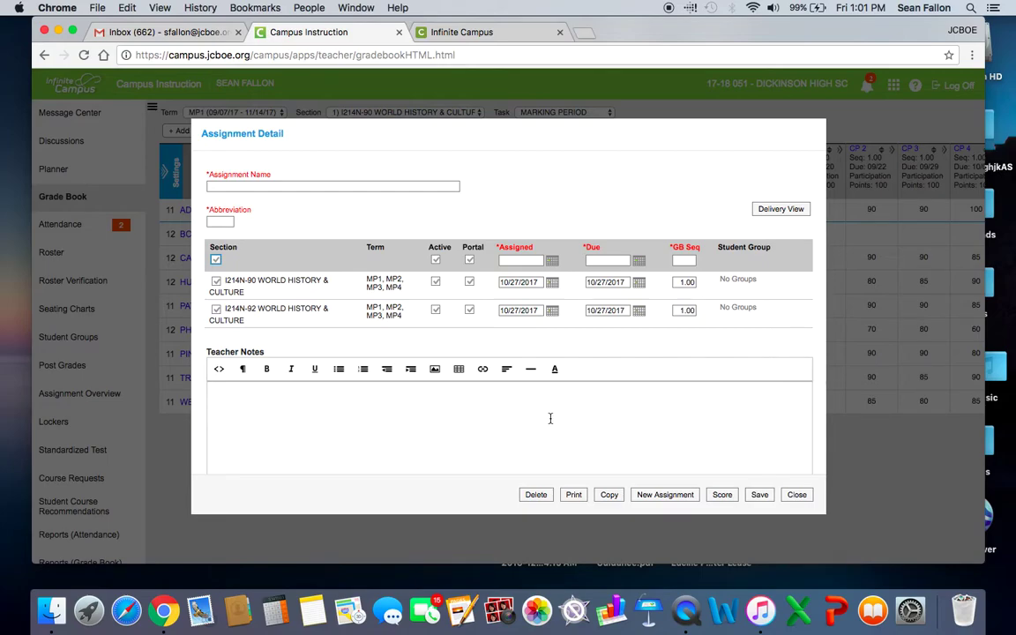
click(800, 497)
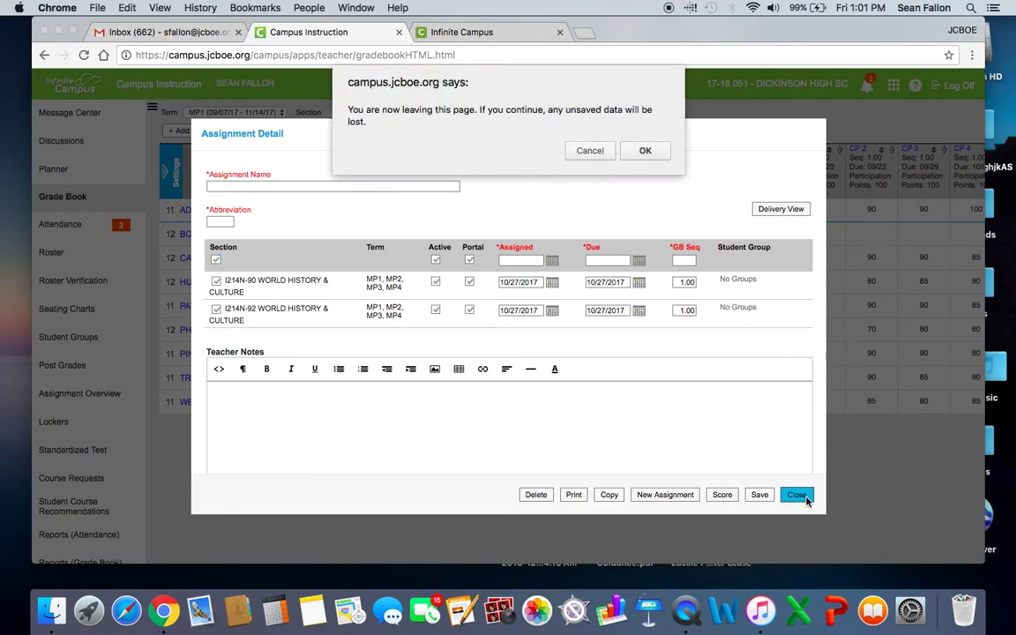
click(646, 150)
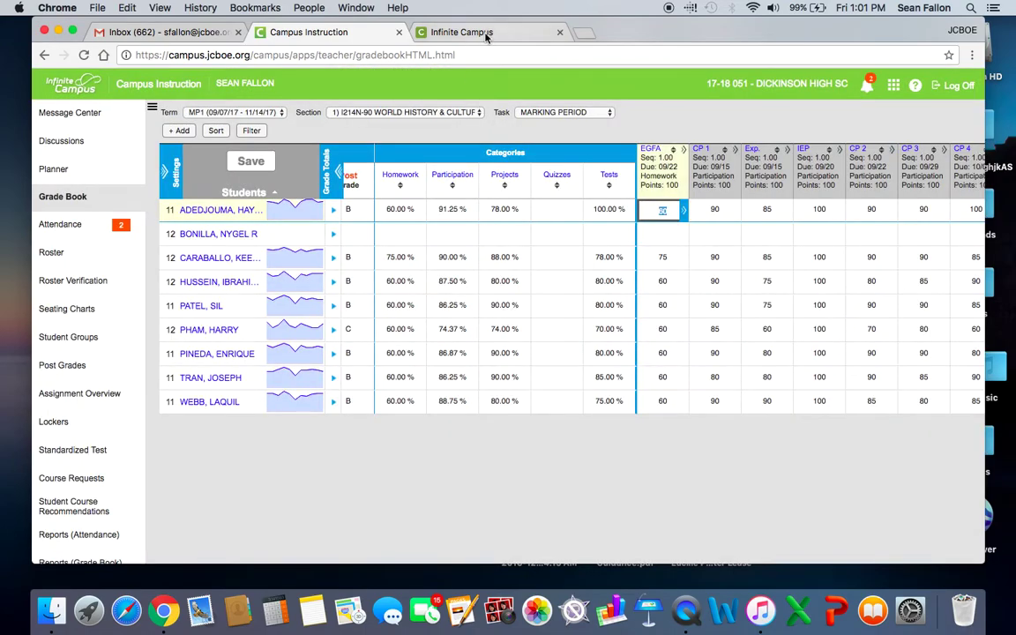
Switch back to the staging site's Grade Book and start a new assignment for 1) I214N-90 World History & Culture.
click(485, 34)
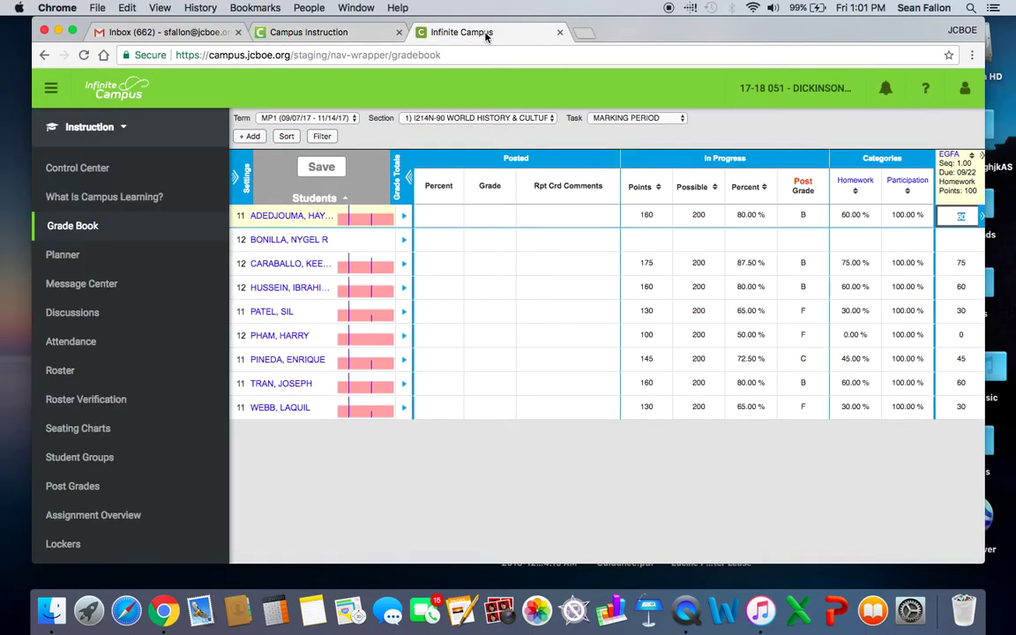
click(251, 137)
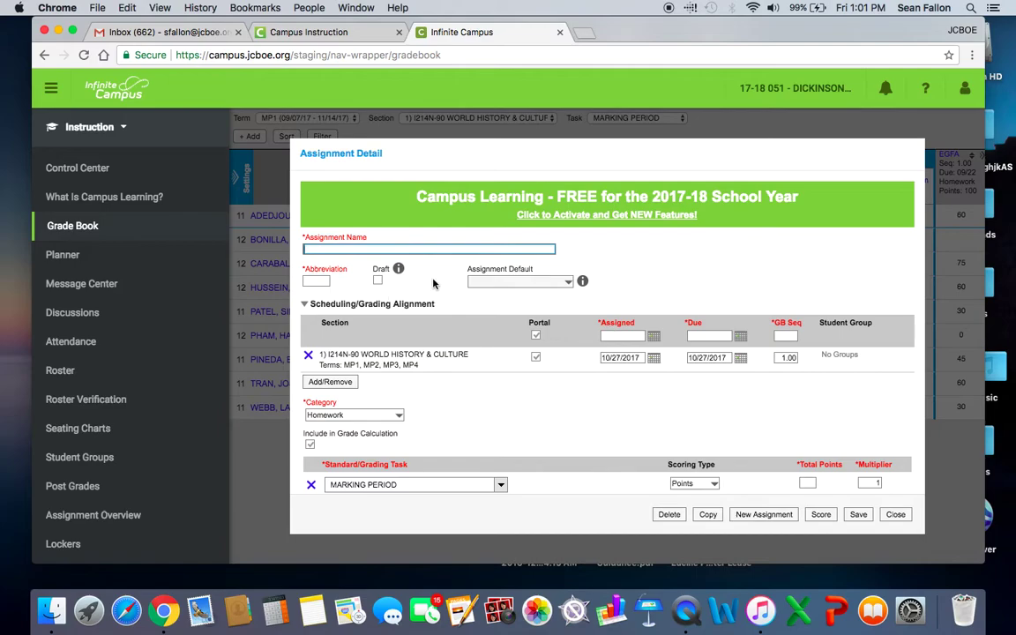
scroll(579, 325, down, 2)
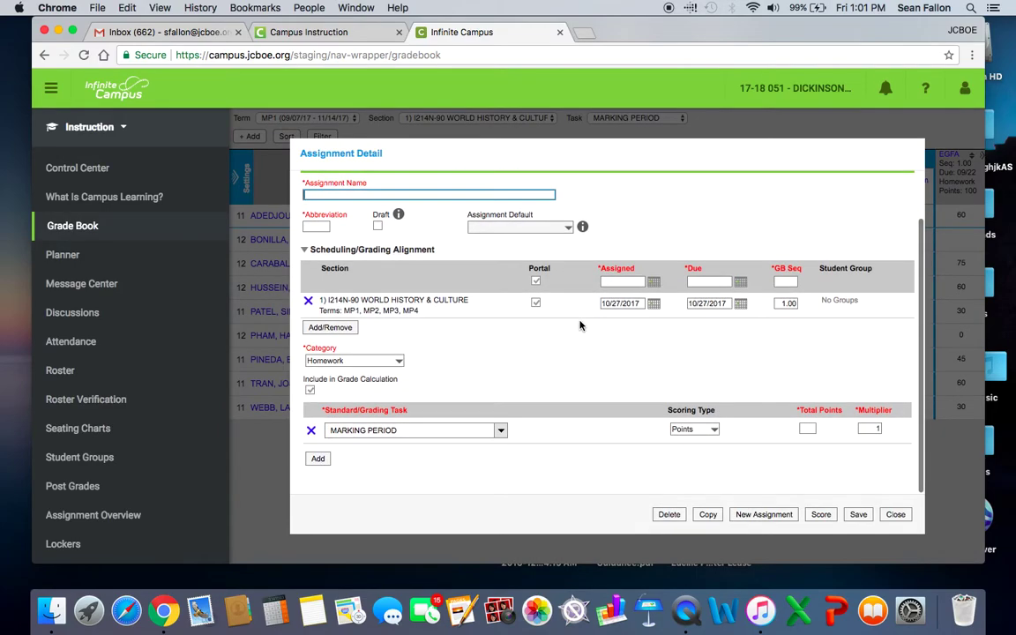
Examine the sections available for the new assignment in the Section Selector and cancel without adding any.
click(339, 332)
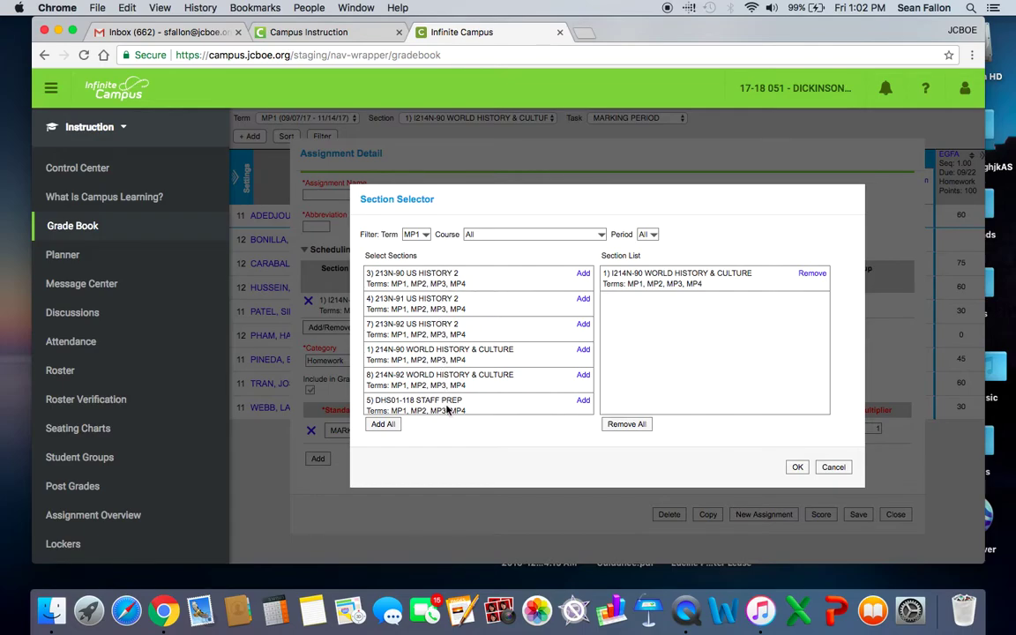
scroll(445, 353, down, 5)
scroll(442, 346, up, 8)
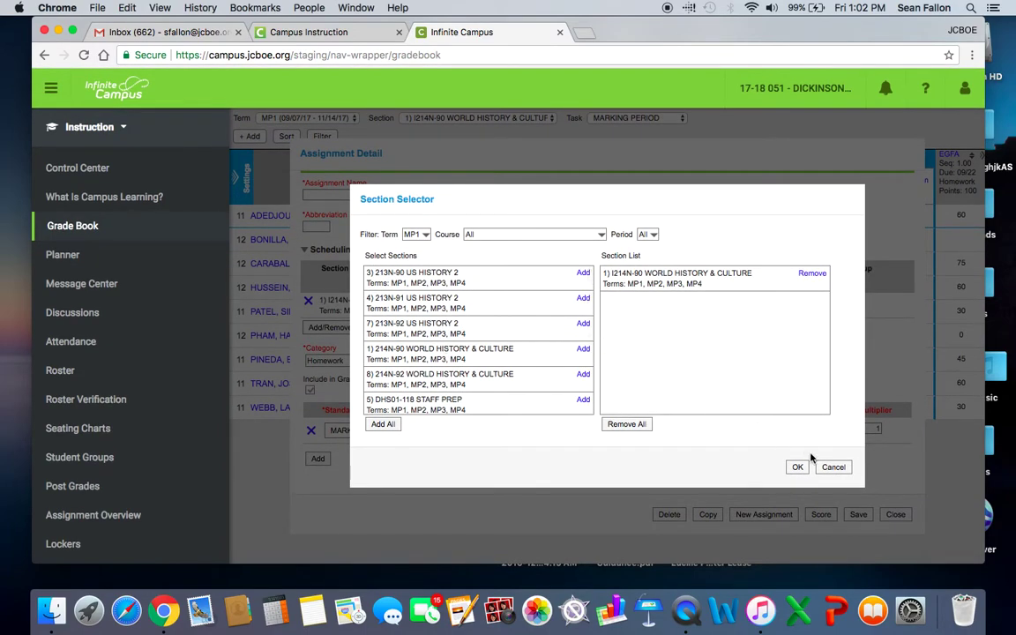
click(832, 468)
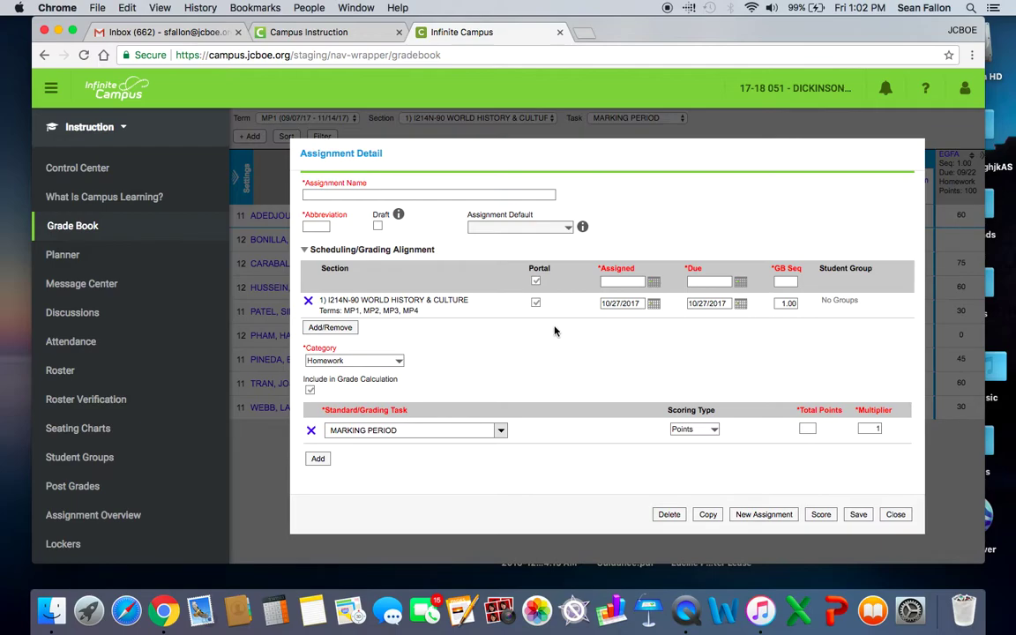
Name the assignment "Sample Assignment 1" and give it the abbreviation 1.
click(359, 195)
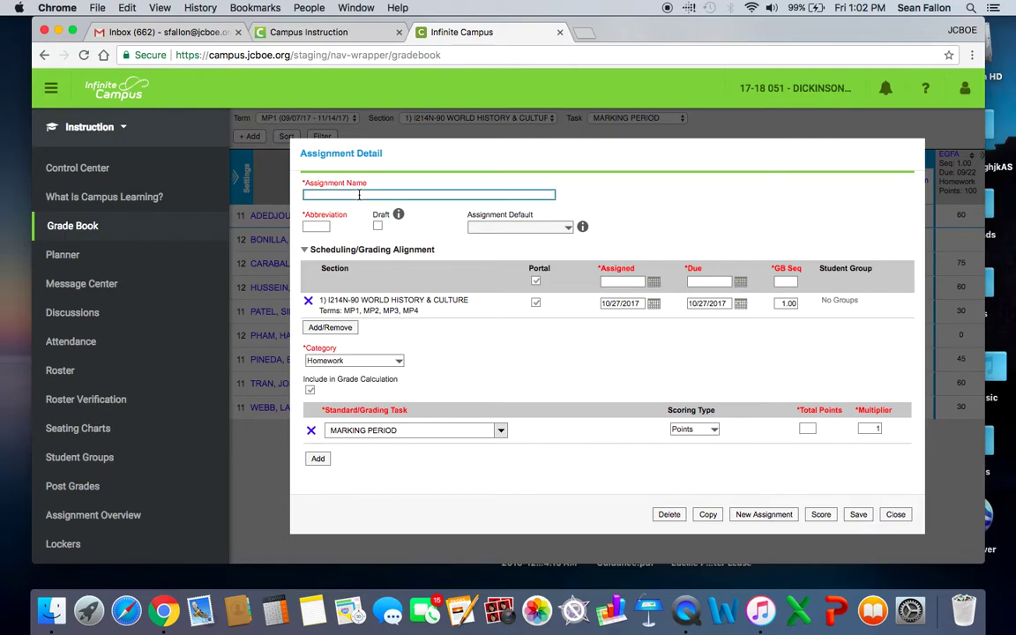
text(Sample Assig)
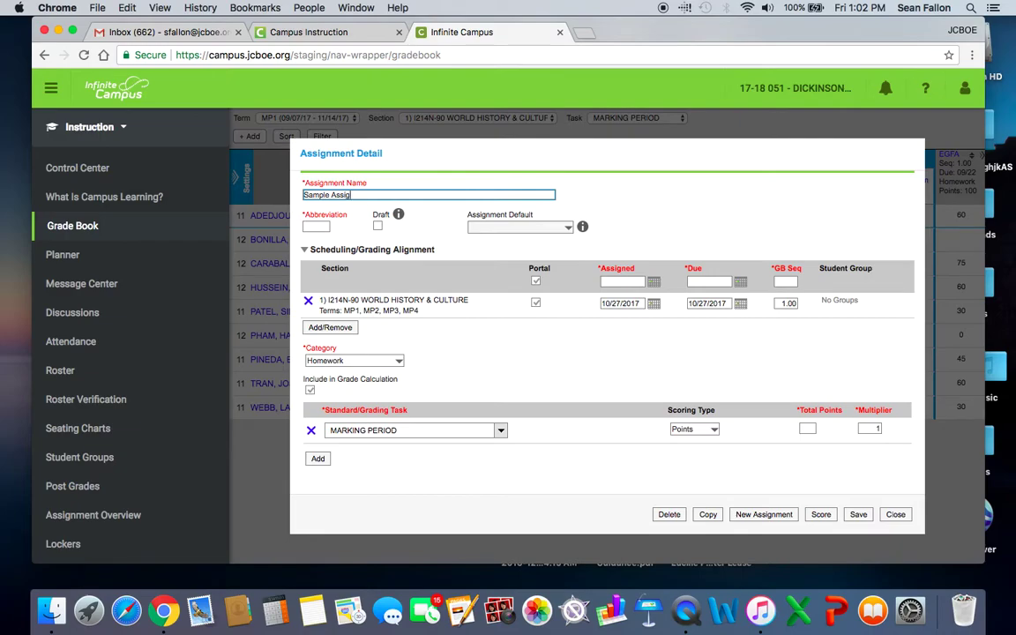
text(nment 1)
click(315, 226)
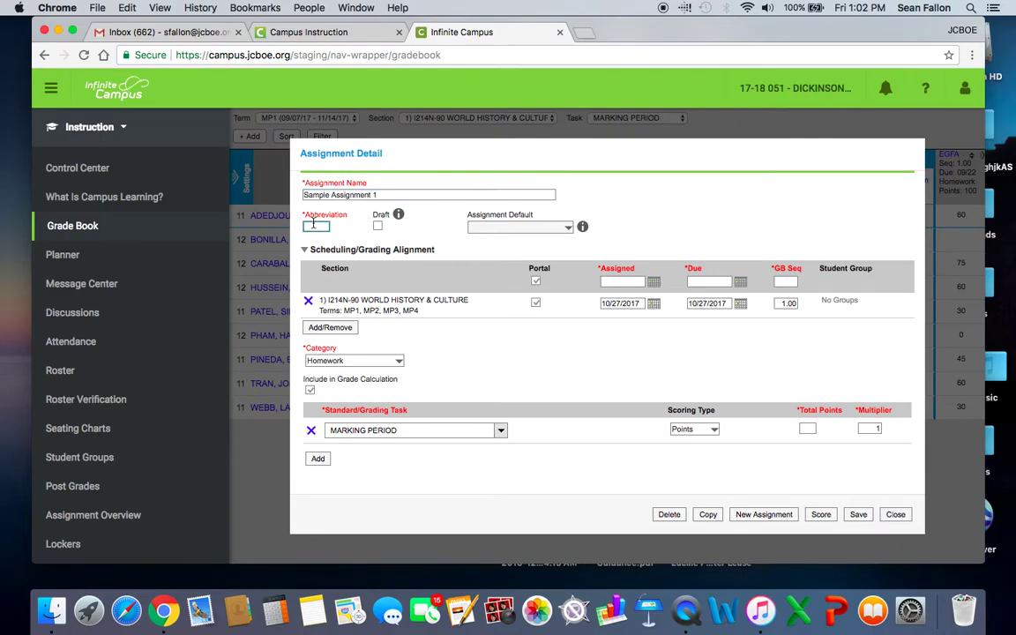
text(1)
Set the assignment's assigned date to 10/27/2017 and its due date to 10/30/2017 for all listed sections.
click(654, 281)
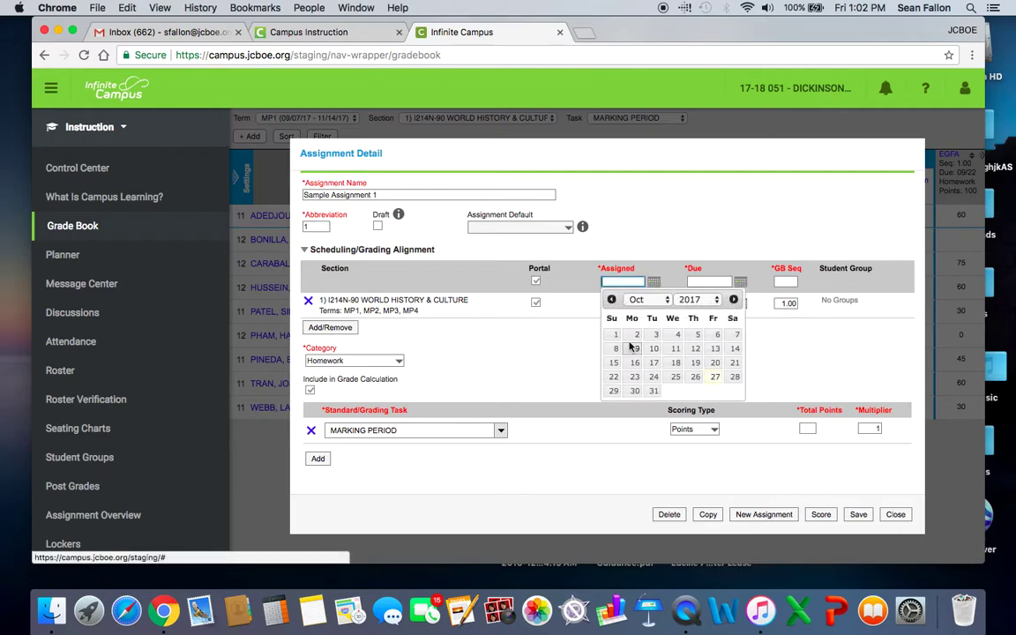
click(714, 377)
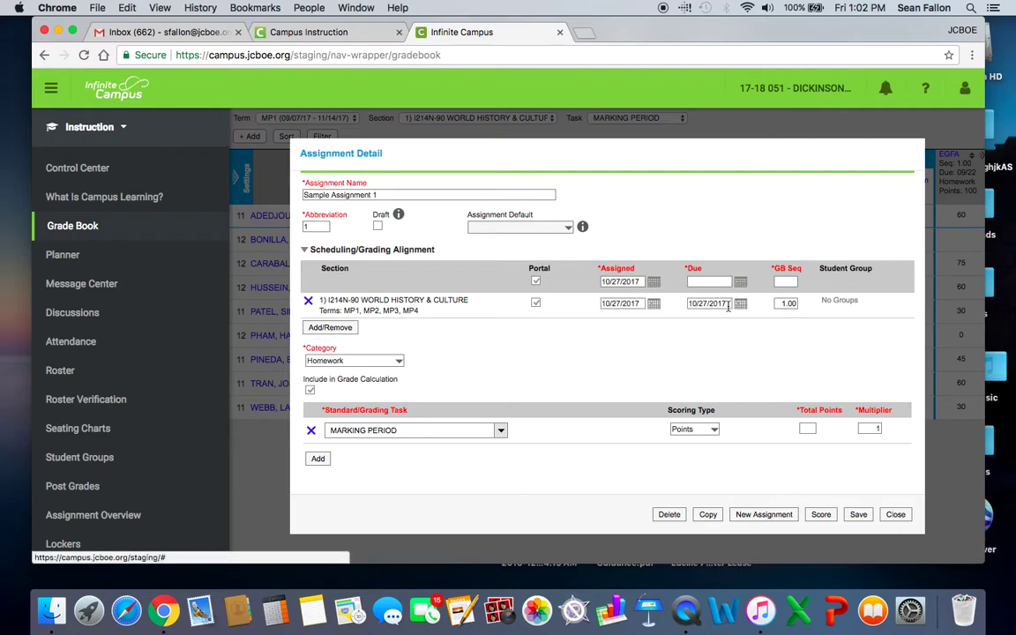
click(741, 282)
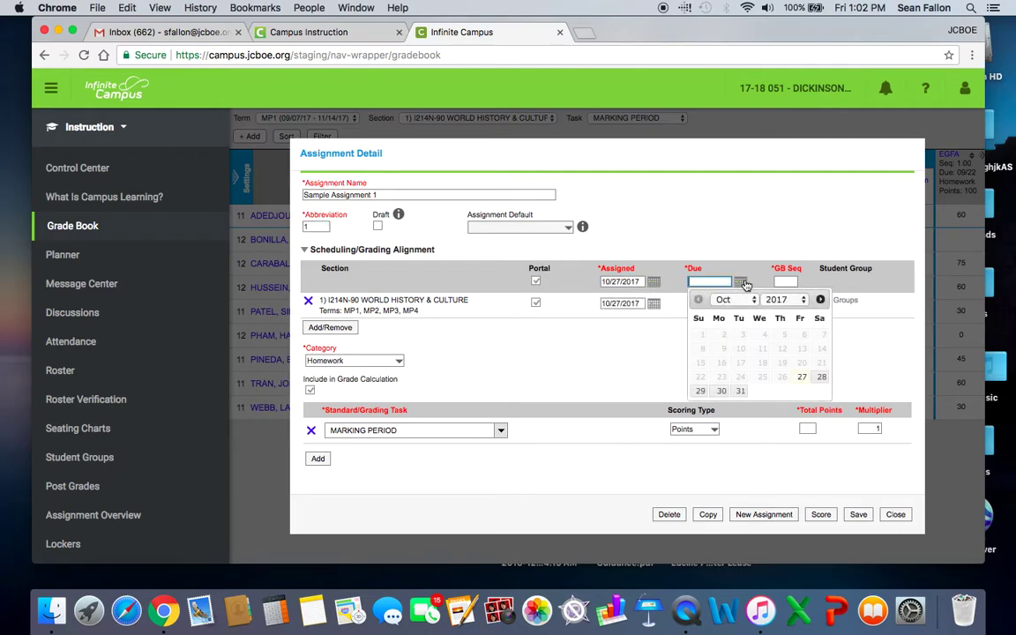
click(721, 390)
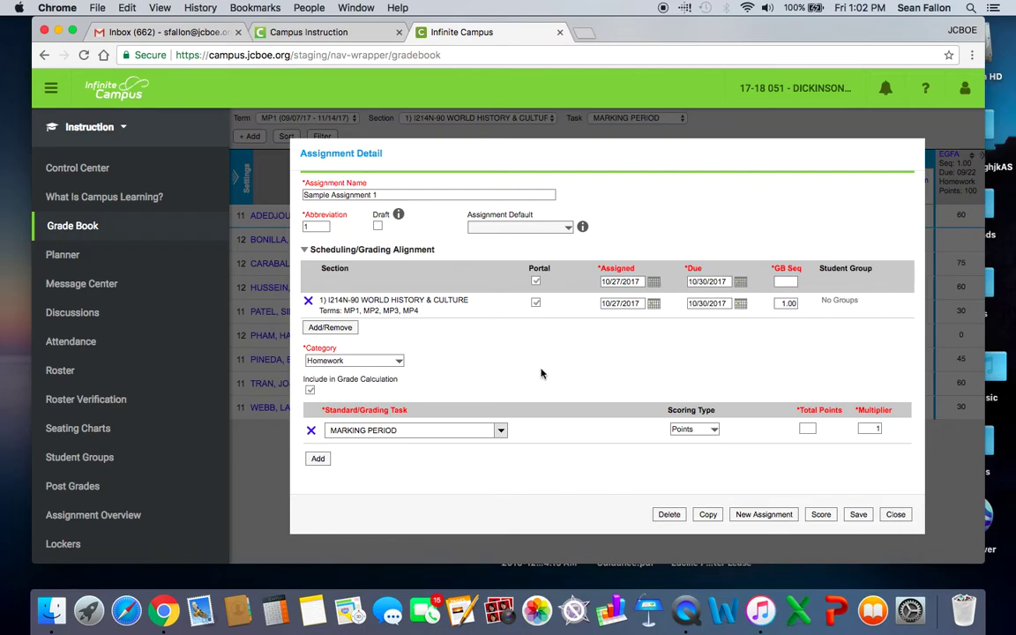
Set the assignment's category to Quizzes and scoring type to Points with 100 total points, and save it.
click(398, 360)
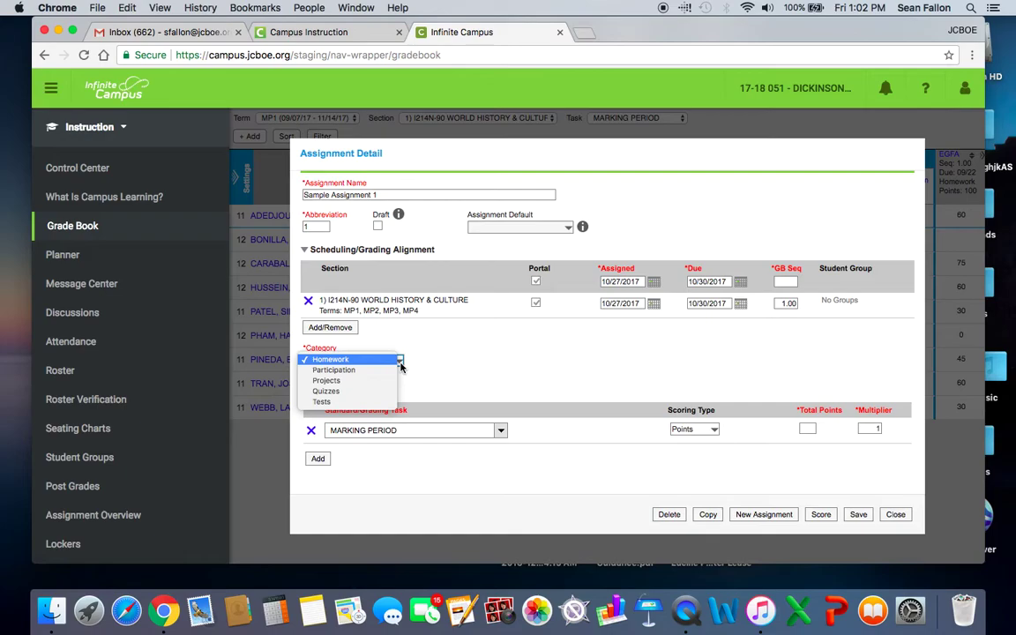
click(349, 391)
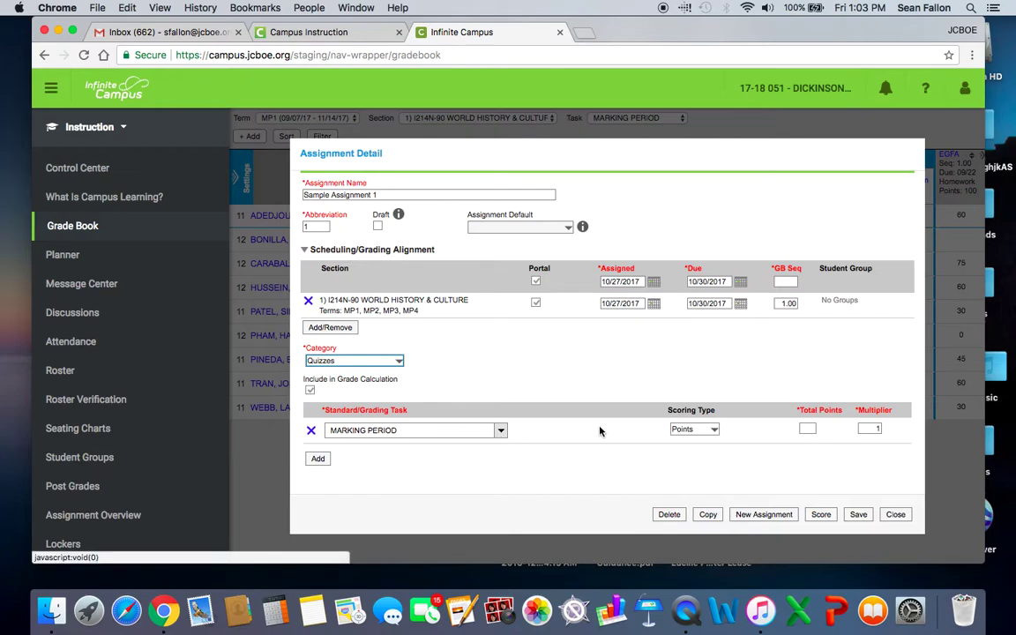
click(710, 430)
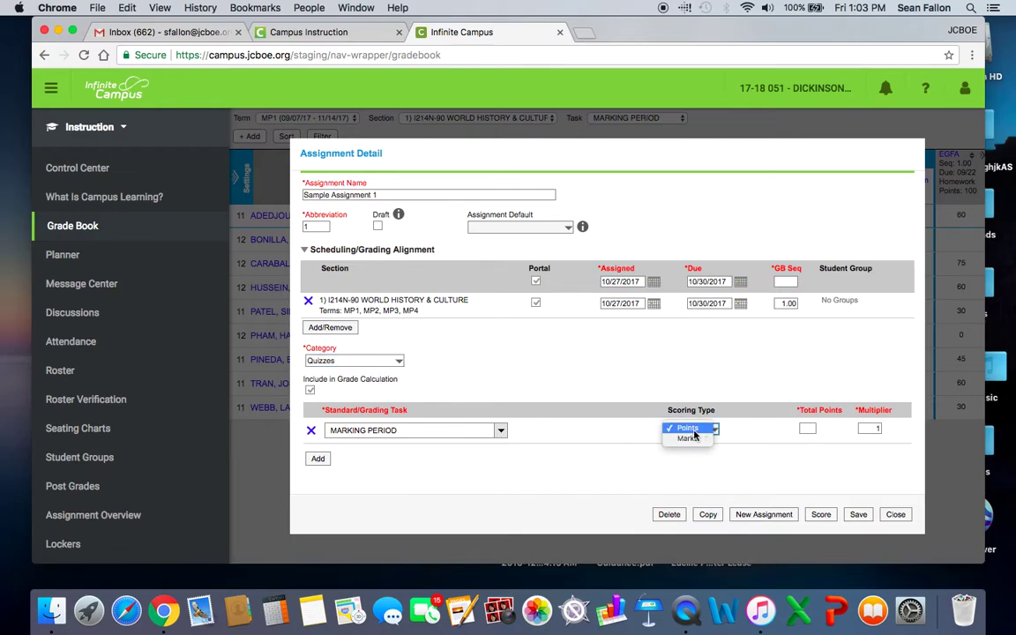
click(689, 428)
click(808, 429)
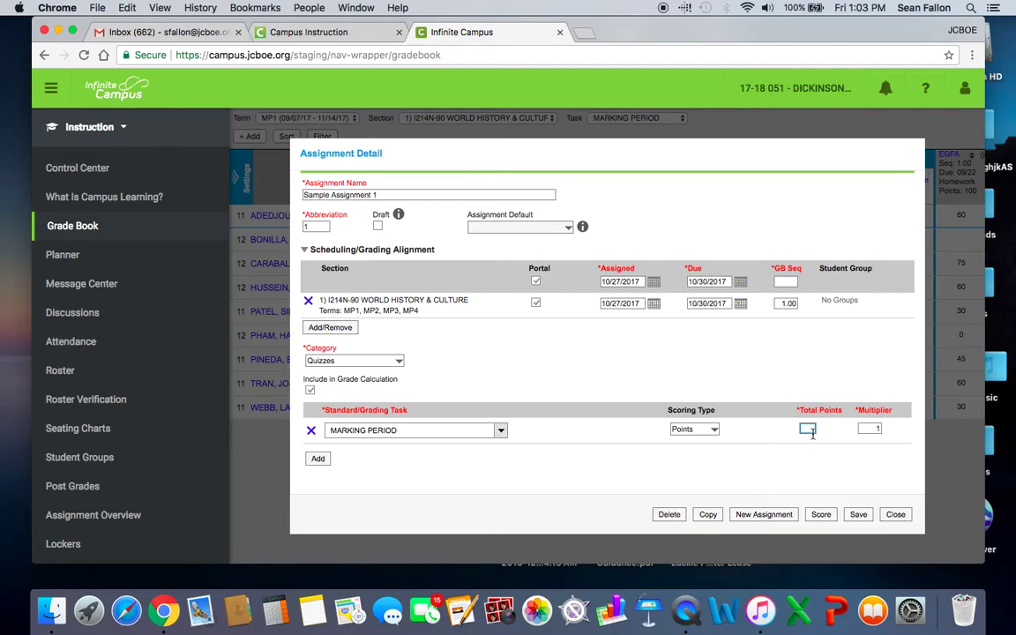
text(100)
click(858, 515)
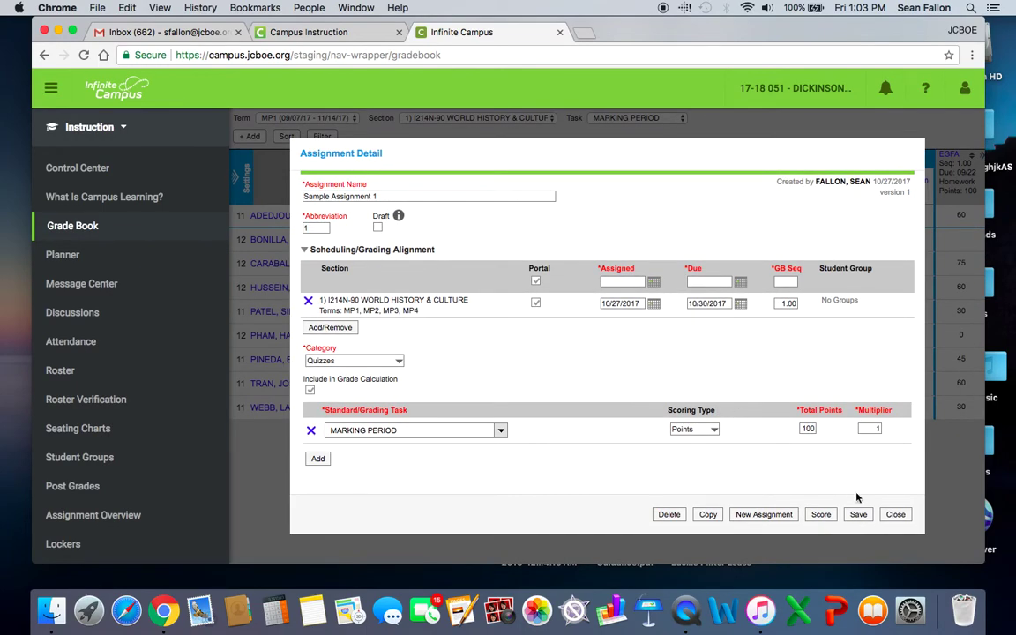
Close the assignment form, view the new assignment's column in the Grade Book, and return to the Control Center.
click(895, 514)
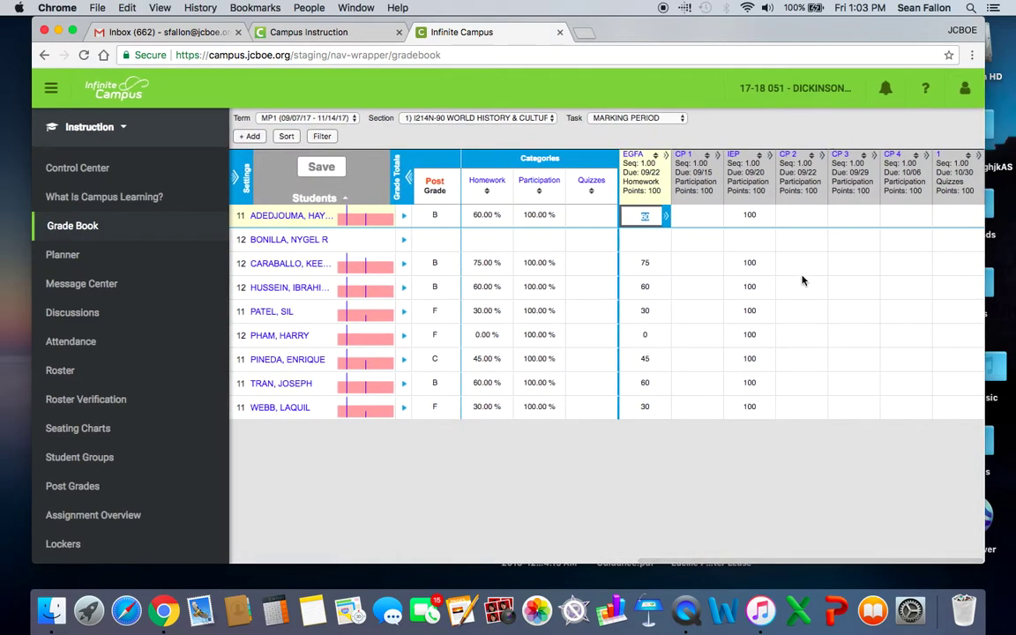
mouse_move(953, 163)
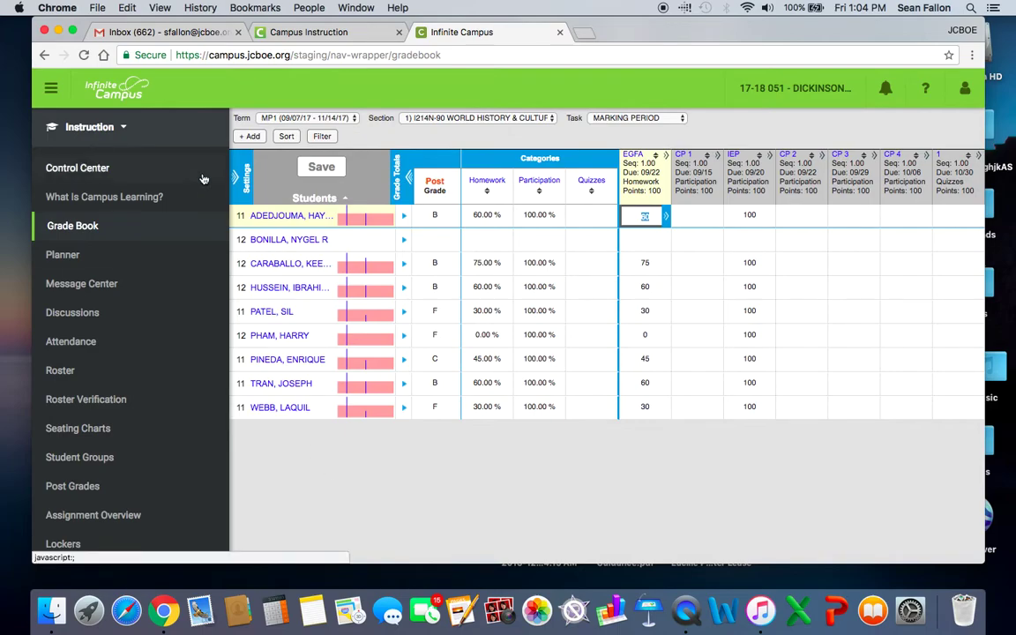
click(107, 169)
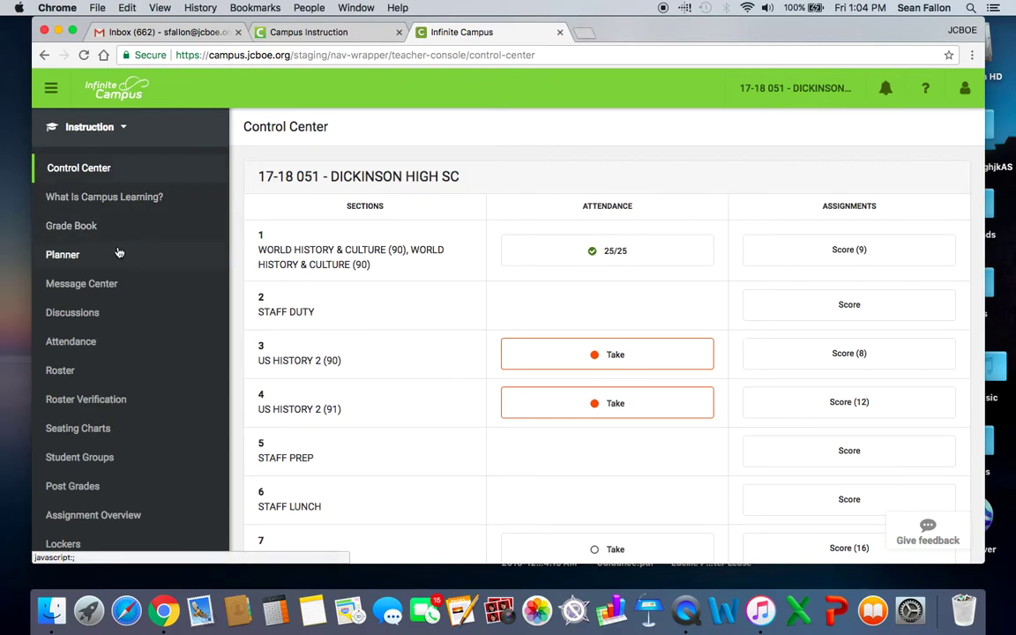
View the attendance roster for the period 1 World History & Culture section and close it without changes.
click(556, 266)
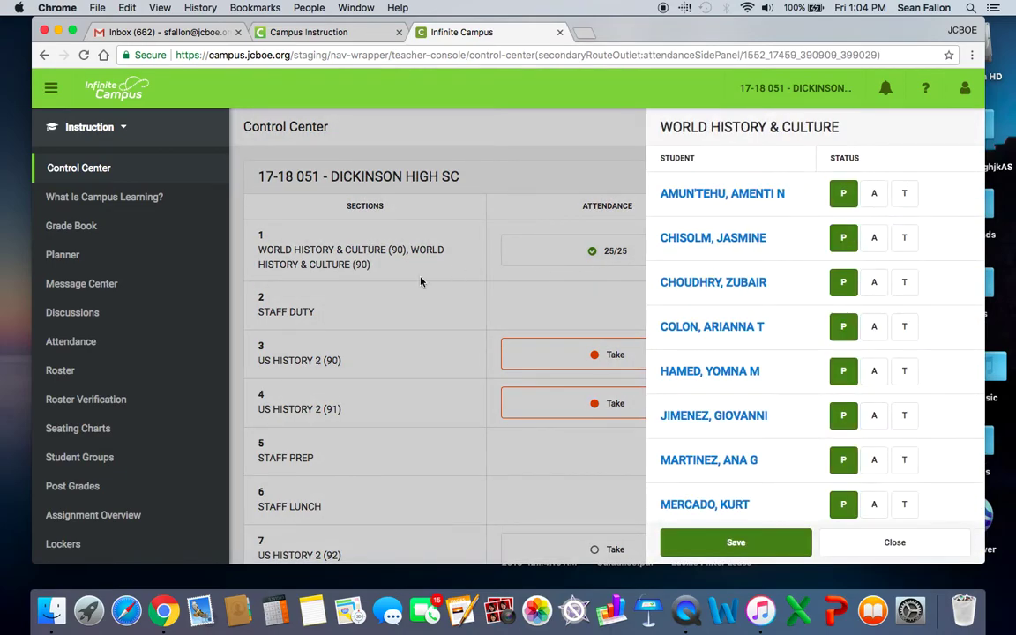
click(885, 544)
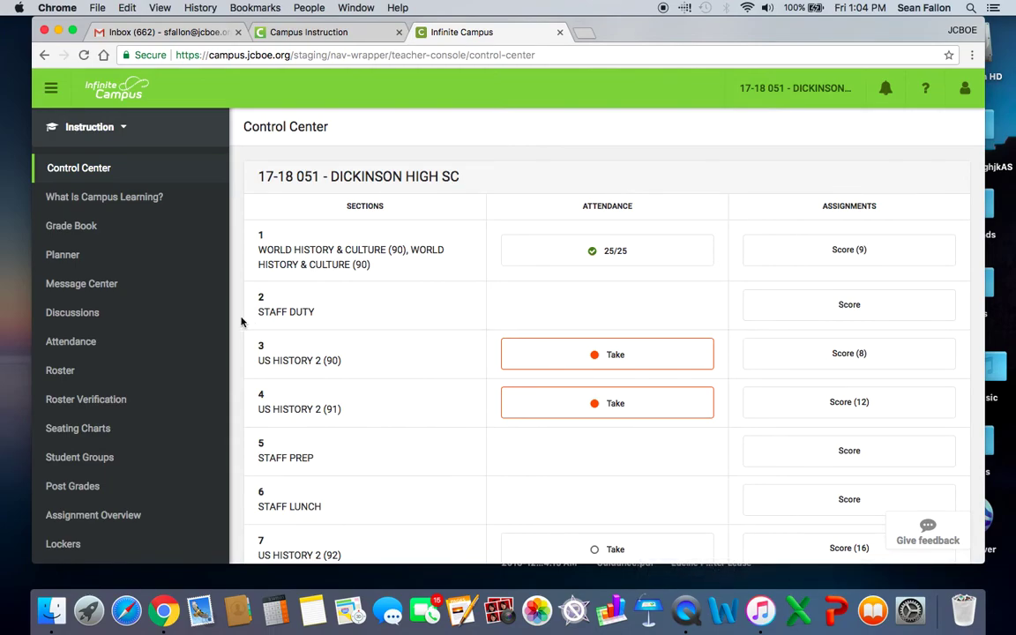
Look through the Grade Book, What Is Campus Learning?, Message Center and Attendance pages in turn.
click(118, 231)
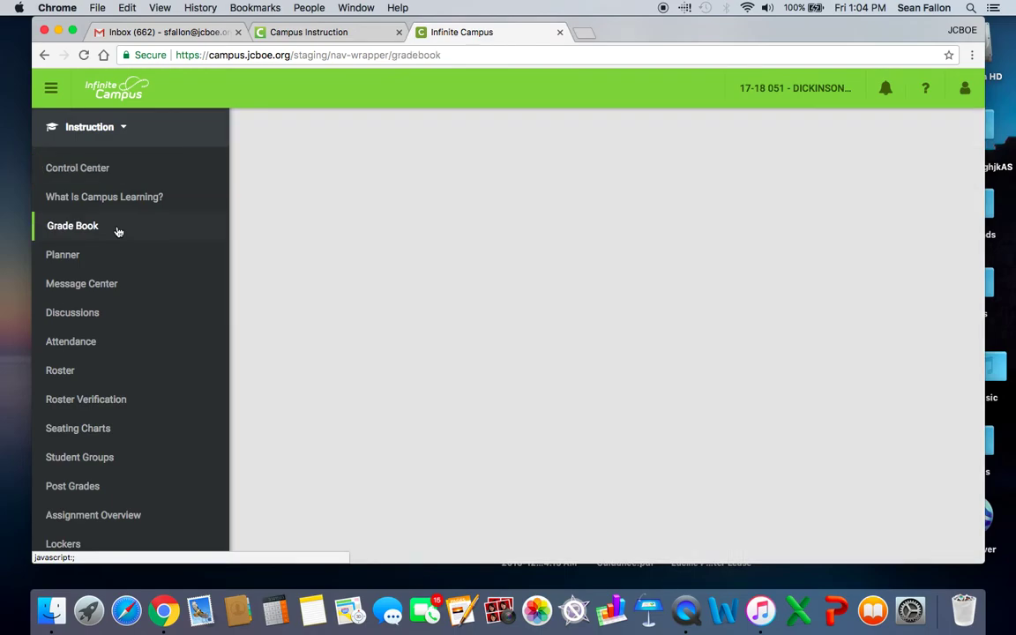
click(106, 198)
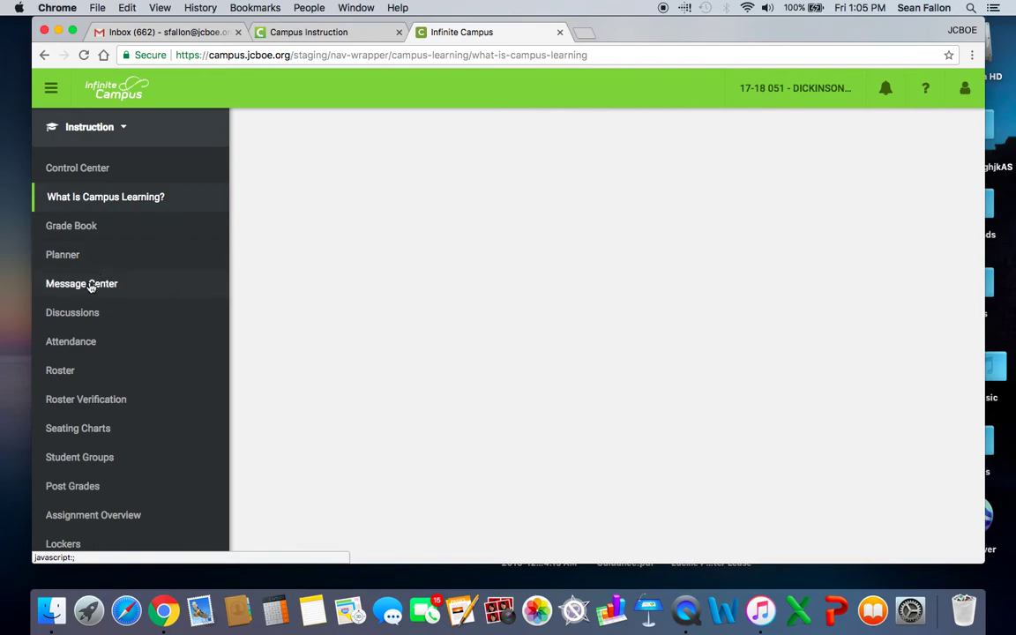
click(90, 284)
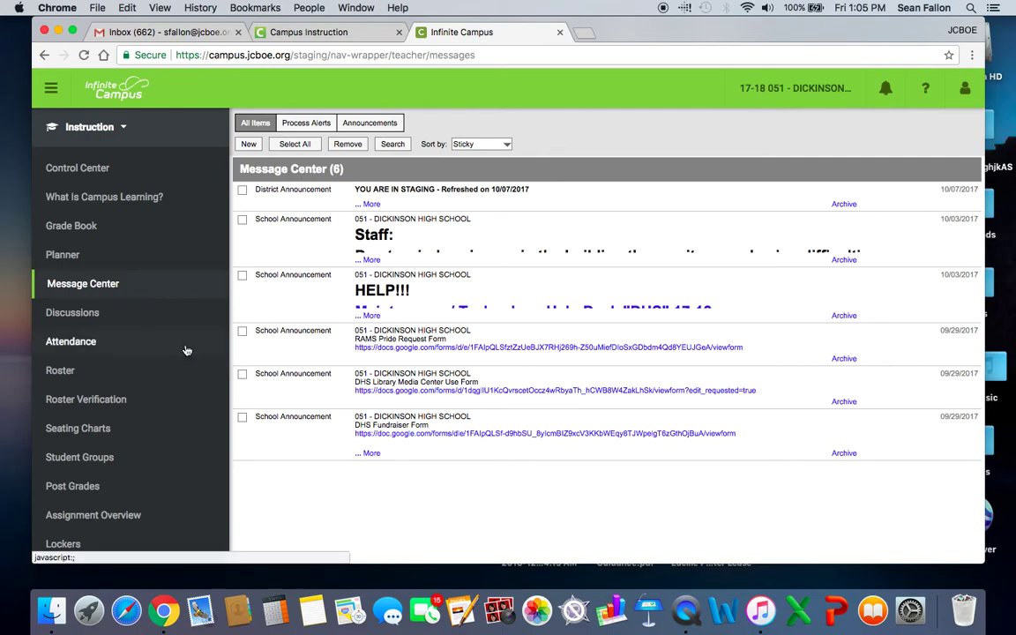
click(85, 342)
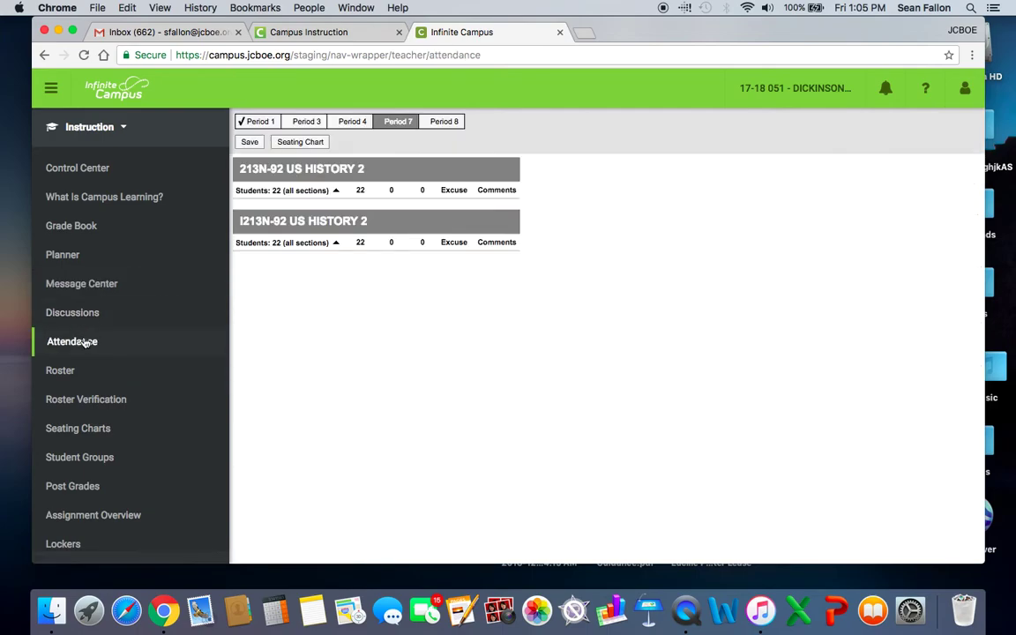
View the Seating Charts and Student Groups pages and look over the remaining Instruction tools.
scroll(85, 342, down, 5)
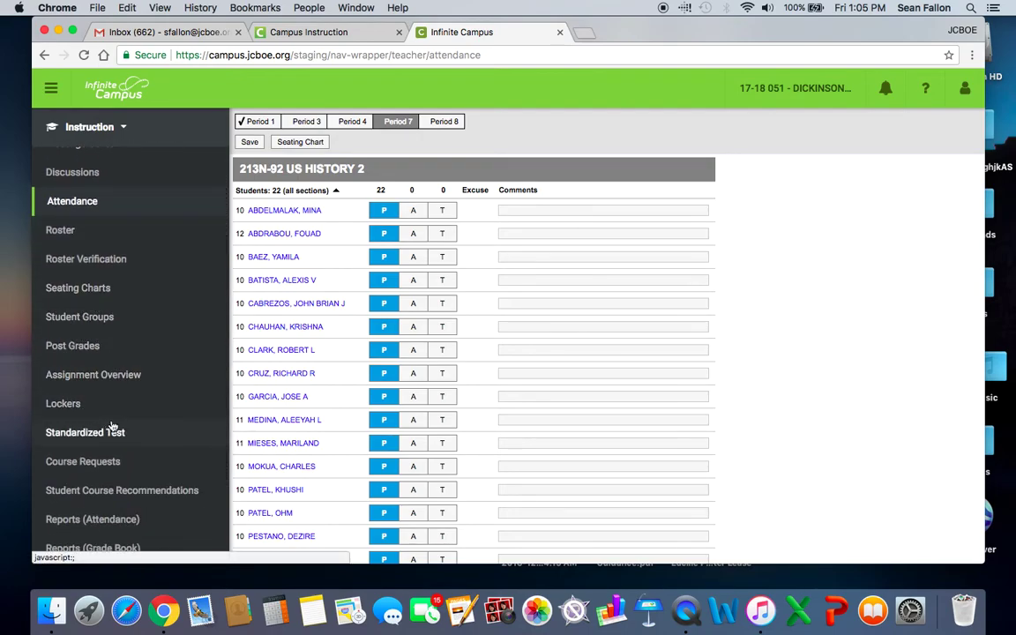
click(90, 295)
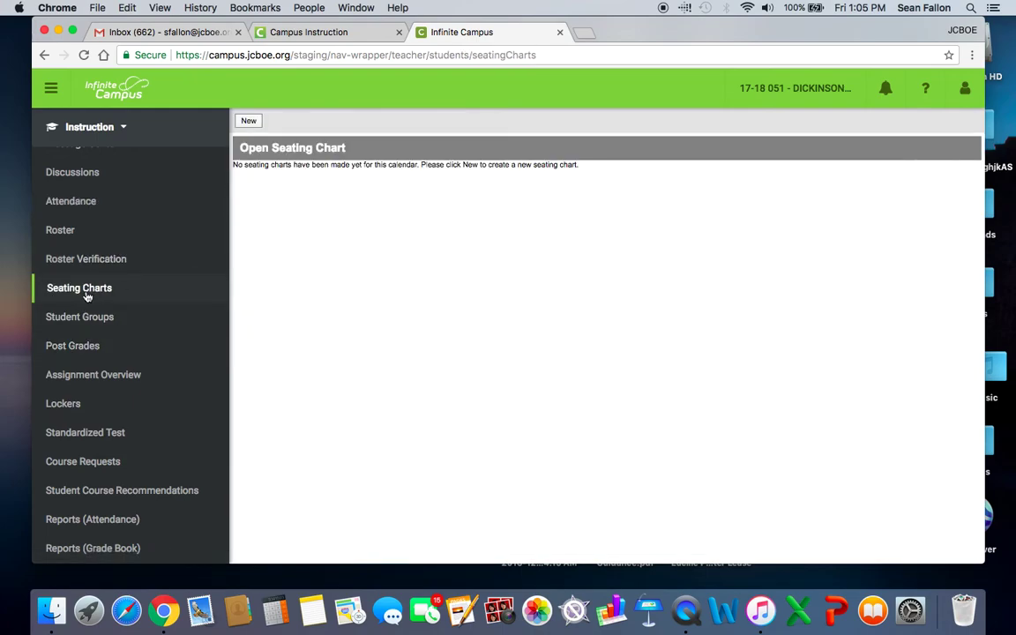
scroll(87, 296, down, 1)
click(87, 294)
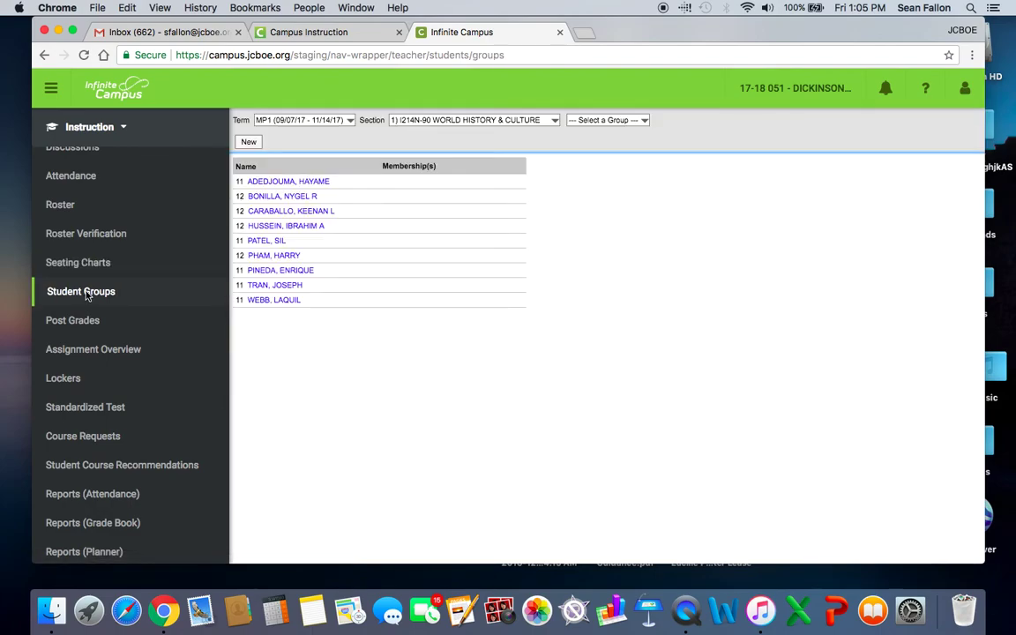
scroll(87, 296, down, 4)
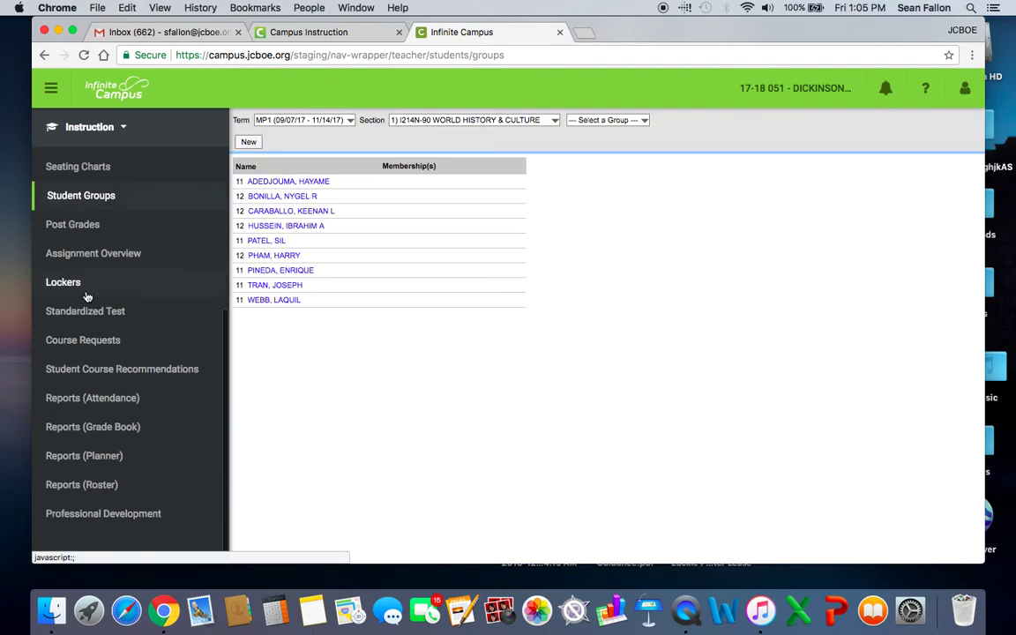
scroll(87, 296, up, 10)
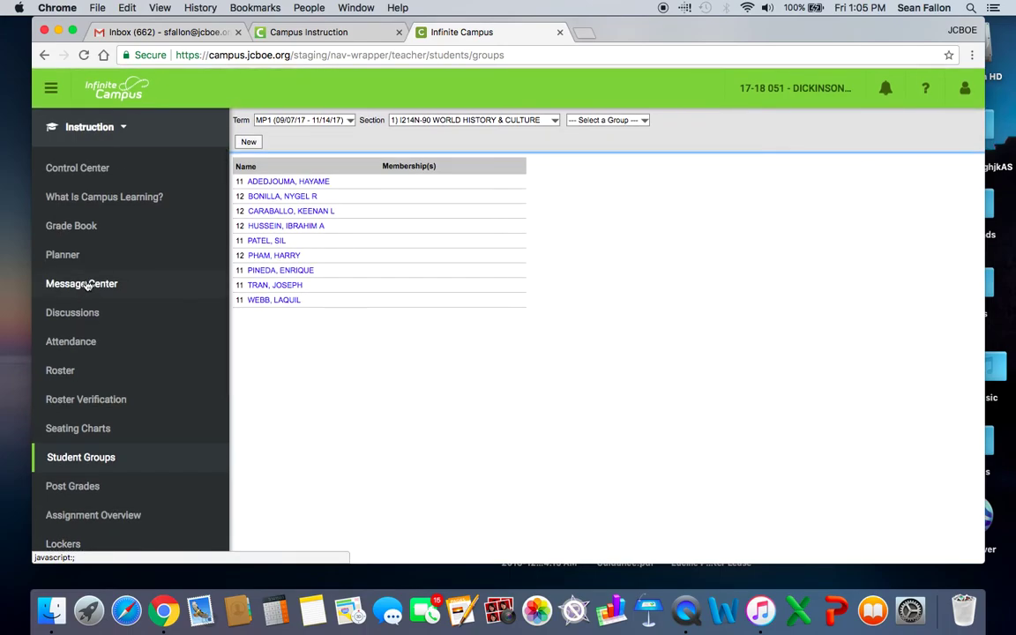